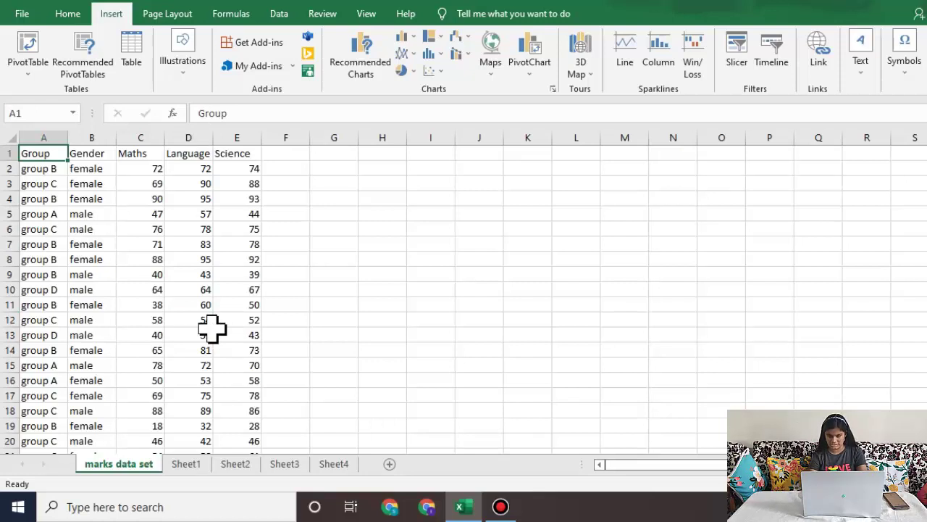
Step: Review the Group, Gender, Maths, Language and Science column headers of the marks data set
key(Right)
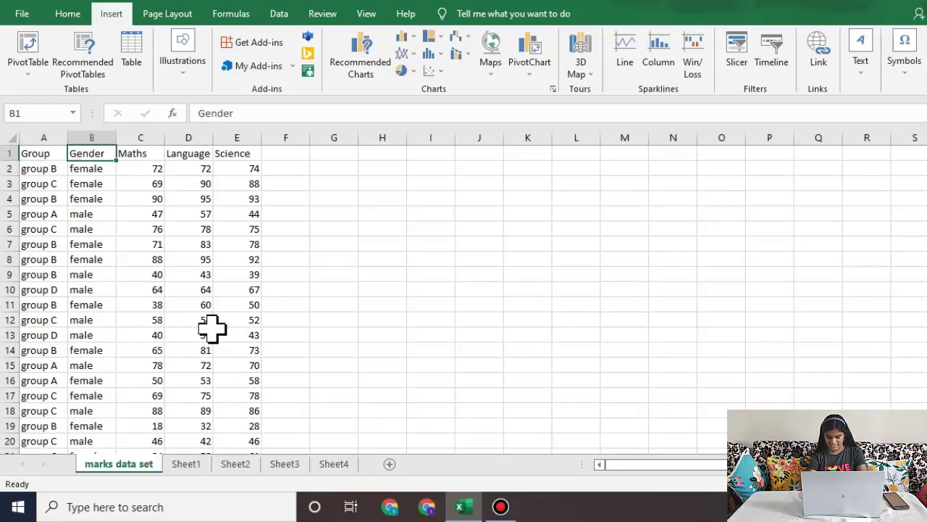
key(Right)
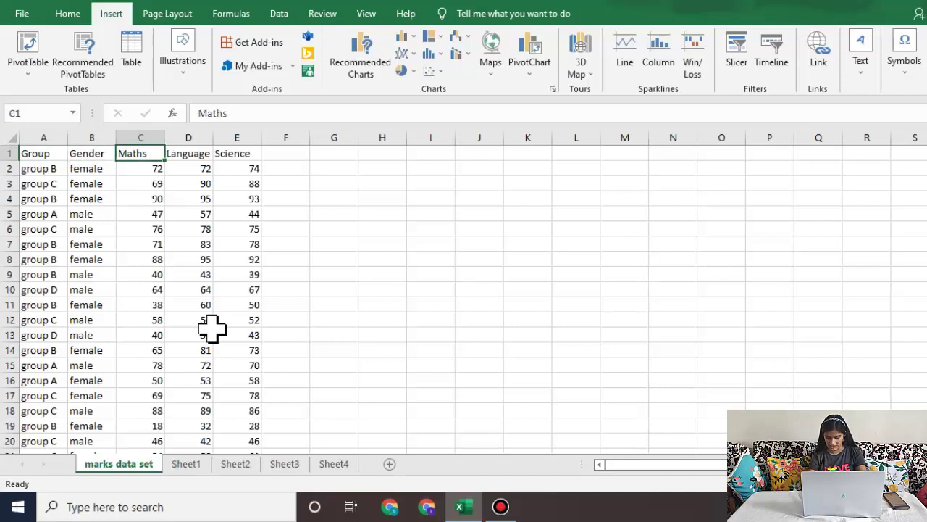
key(Right)
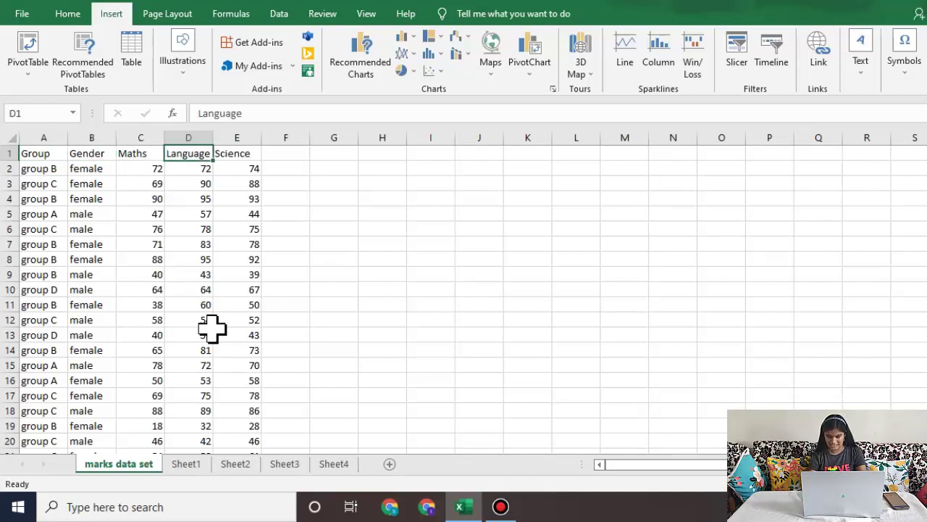
key(Right)
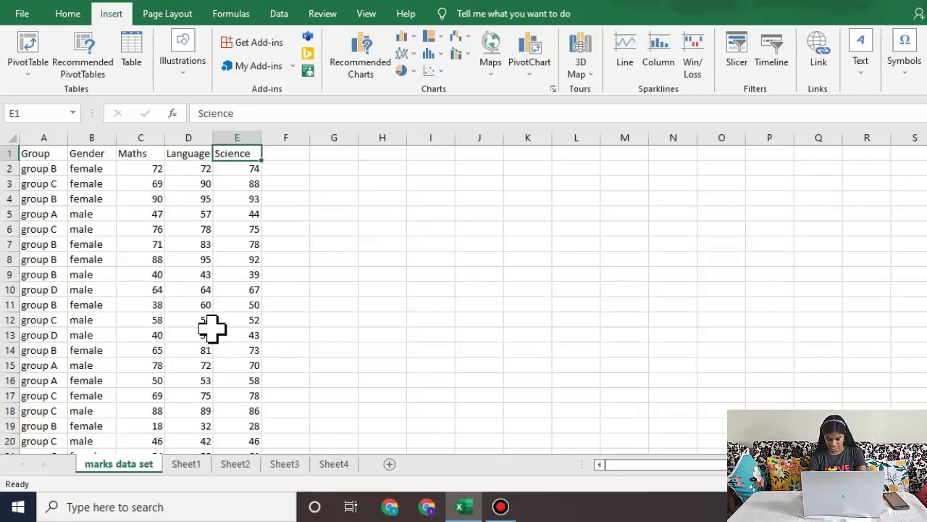
key(Left)
key(Left)
key(Left)
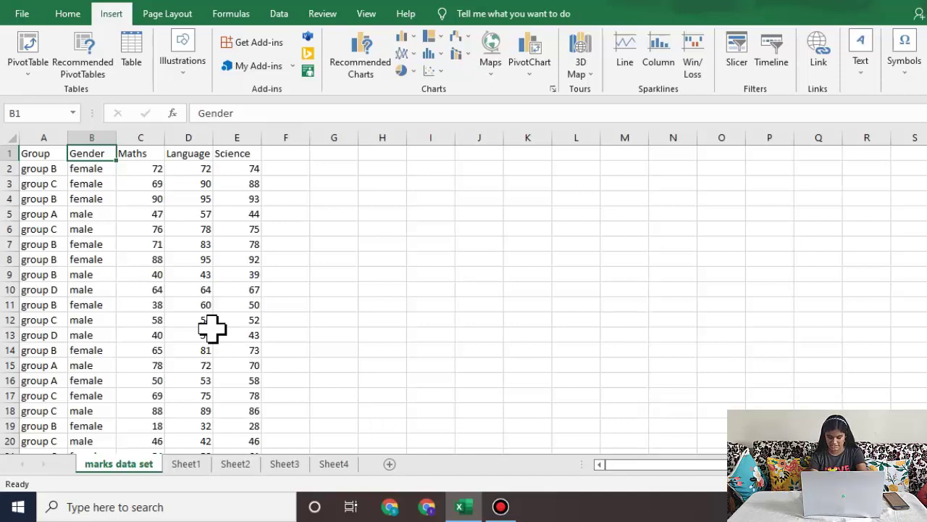
Step: Convert the data range A1:E23 into a table with headers
key(ctrl+t)
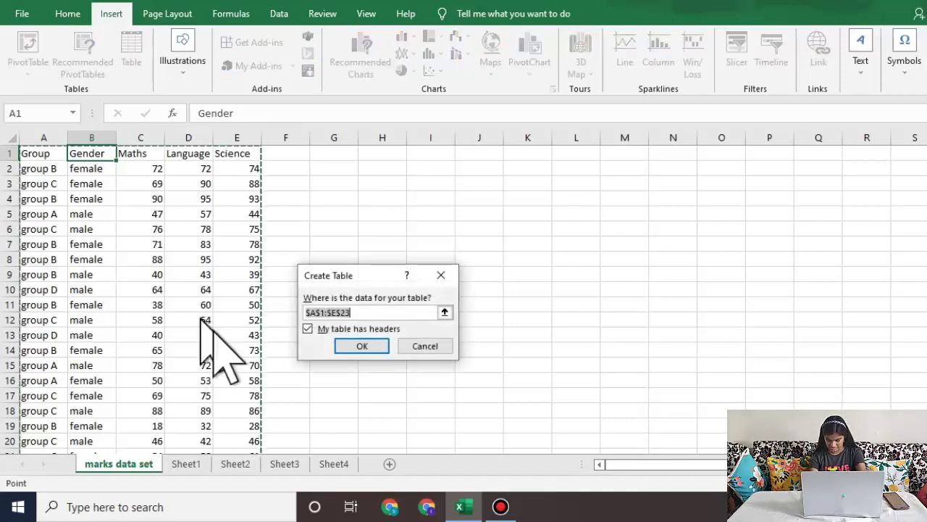
key(Return)
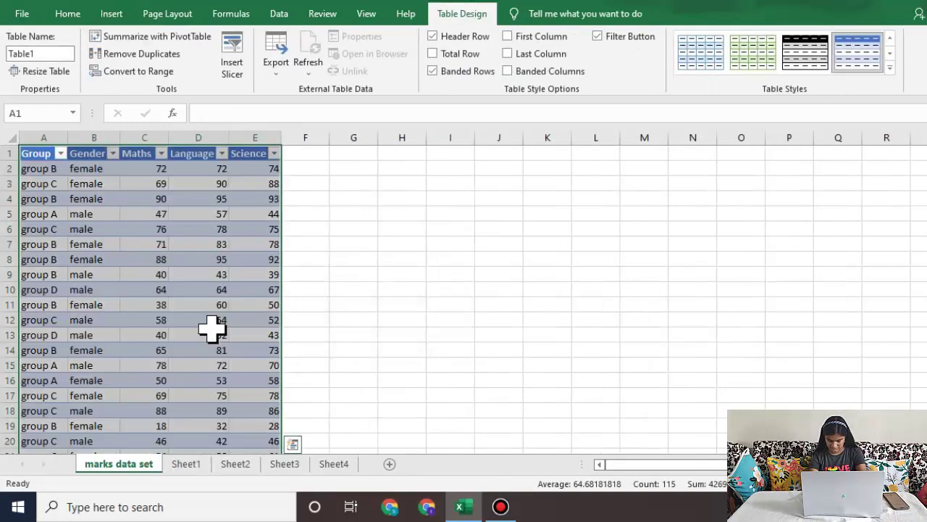
key(ctrl+q)
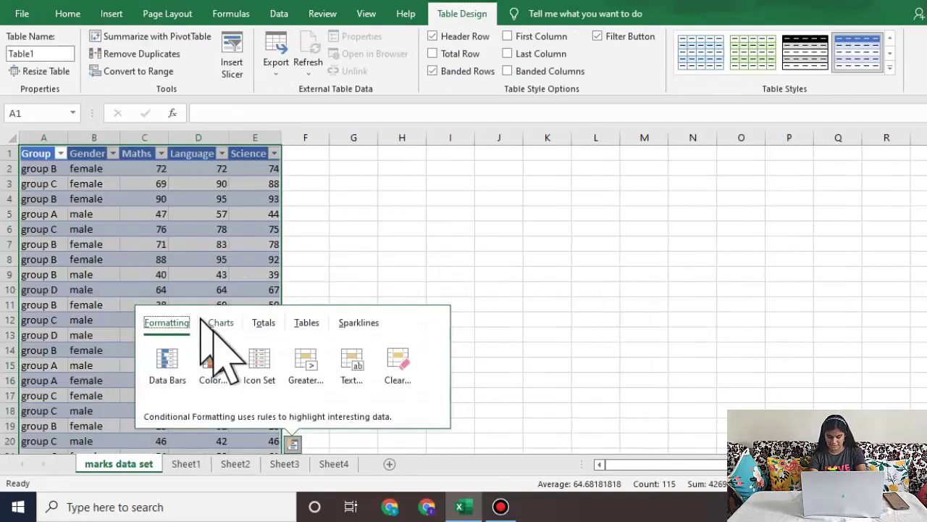
key(Escape)
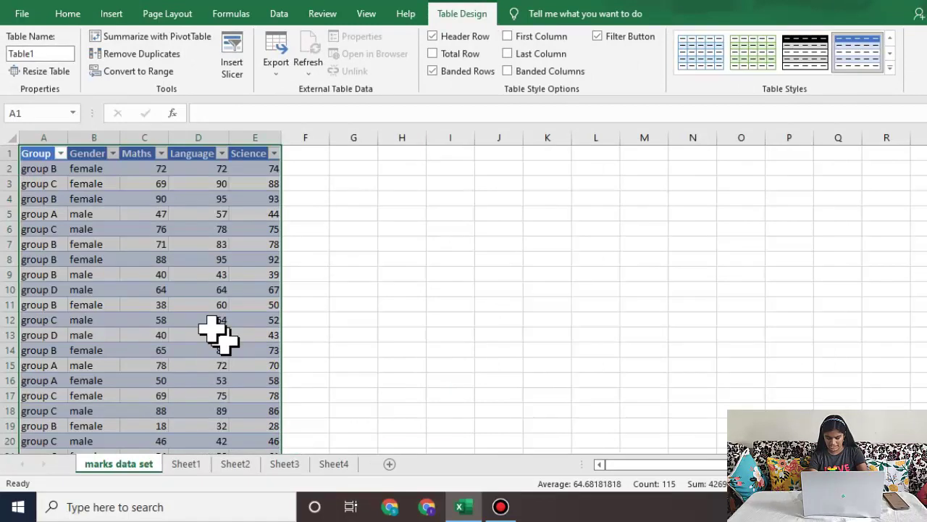
Step: Filter the table's Group column to show only group B by excluding groups A, C and D
key(Down)
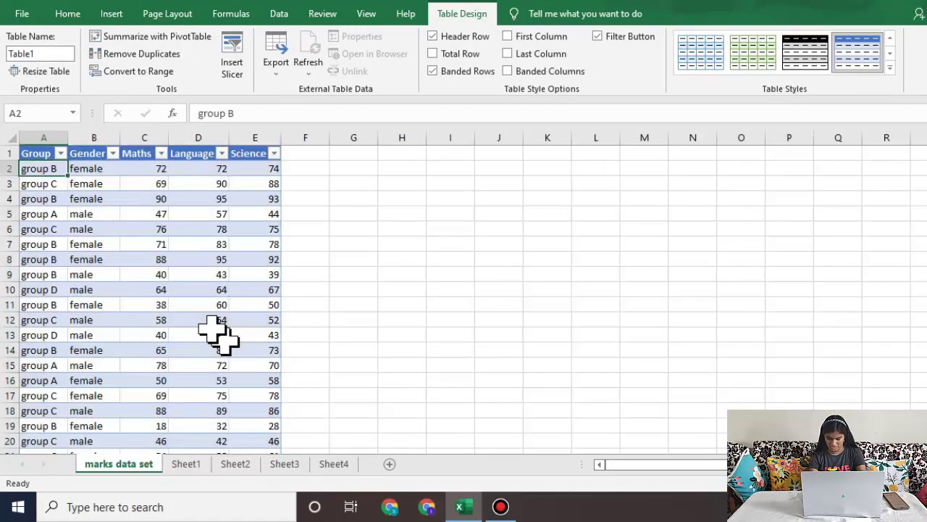
key(alt+Down)
key(Down)
key(Down)
key(Down)
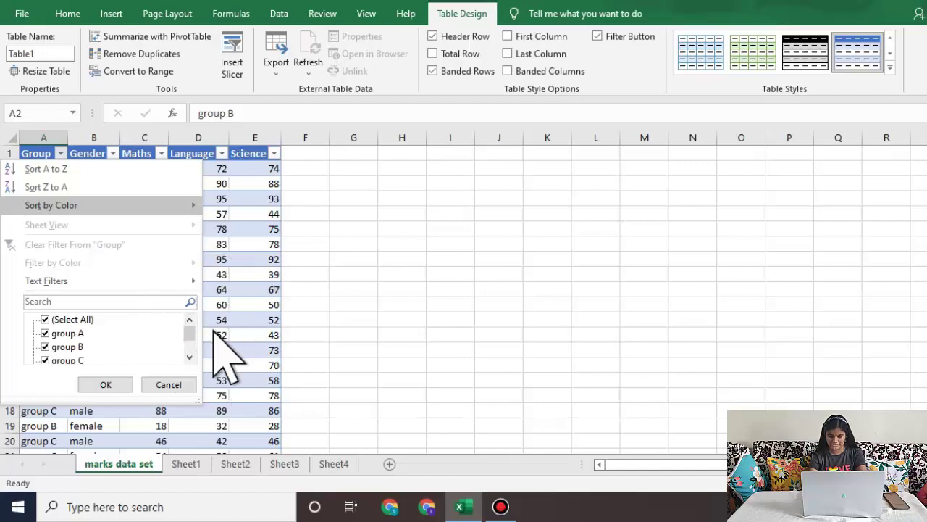
key(Down)
key(Down)
key(Down)
key(Down)
key(Down)
key(Down)
key(Down)
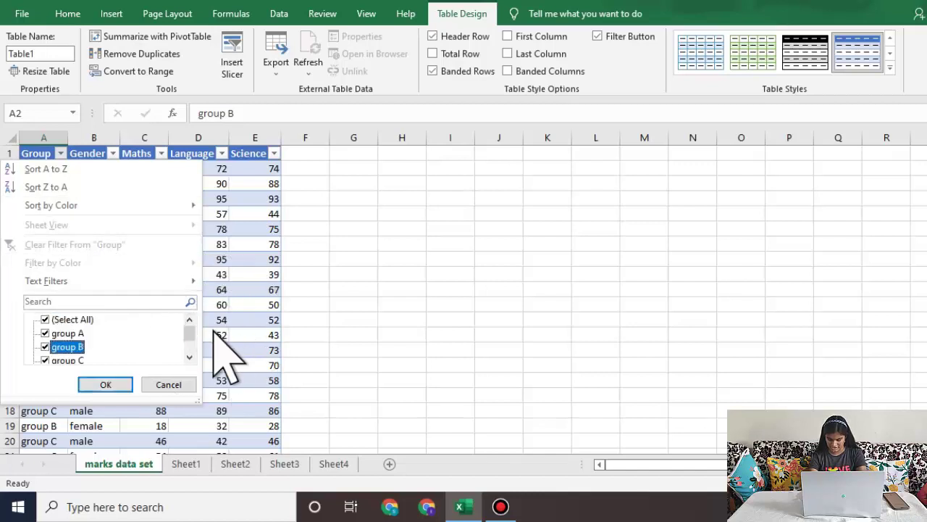
key(Down)
key(Down)
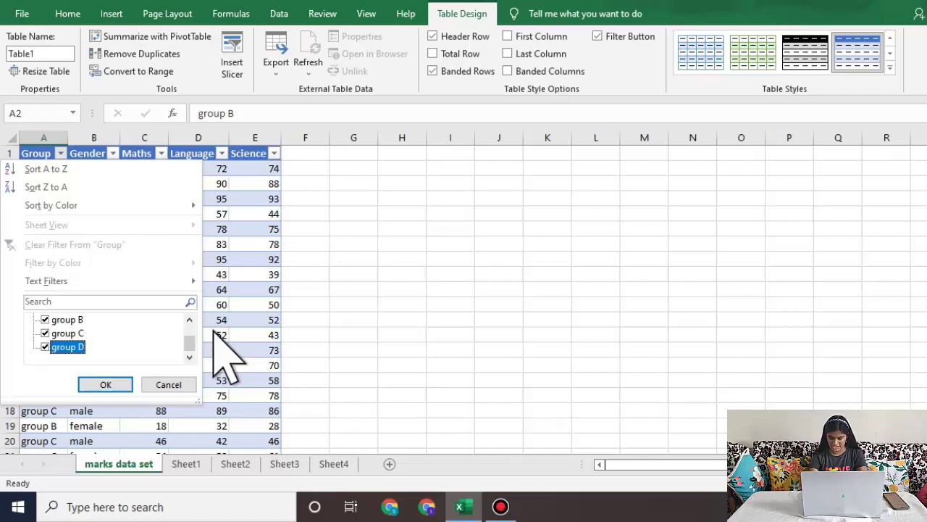
key(space)
key(Up)
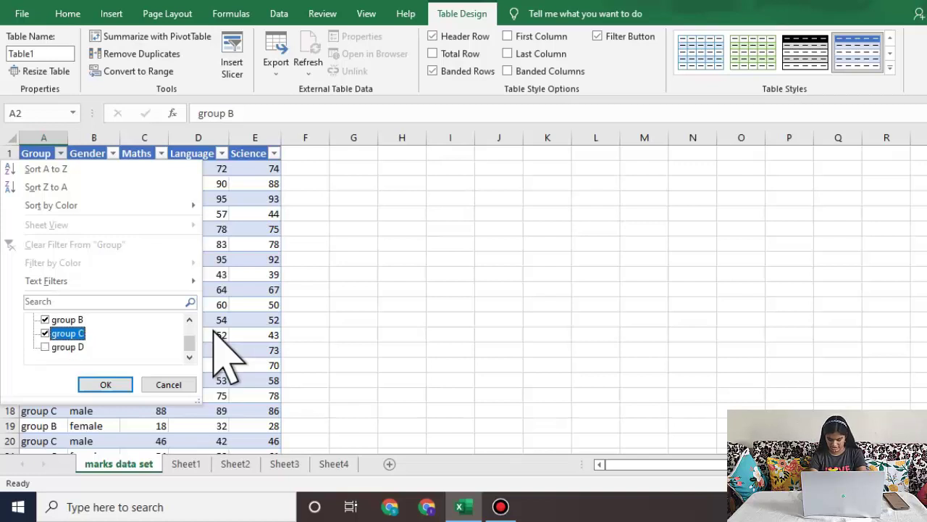
key(Up)
key(Up)
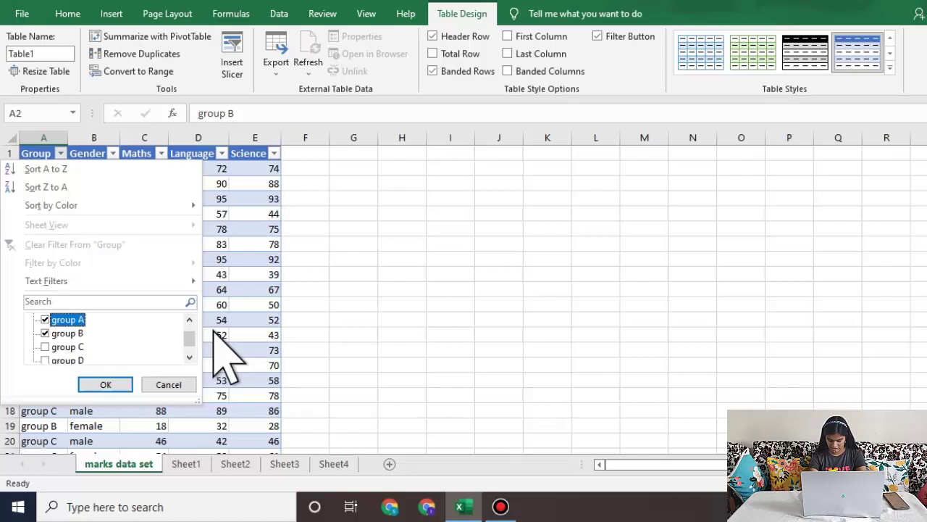
key(Down)
key(Down)
key(Down)
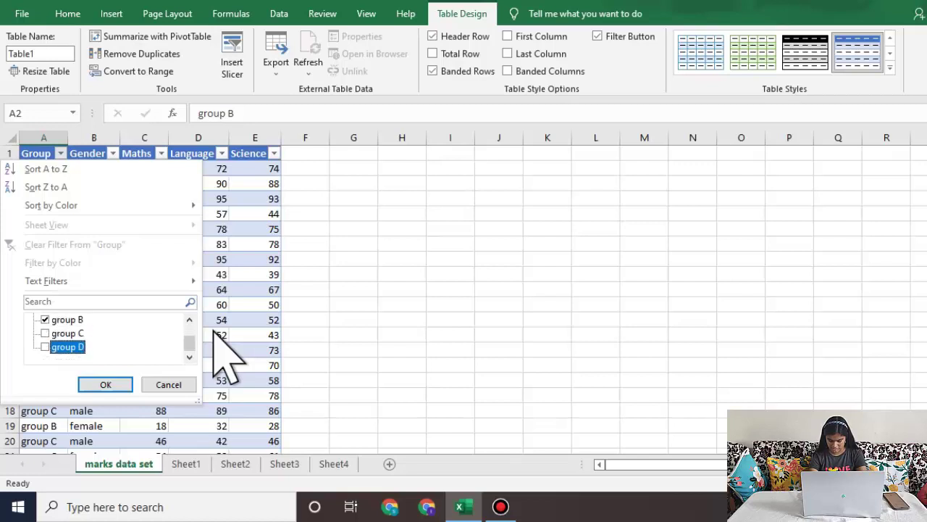
key(Tab)
key(Return)
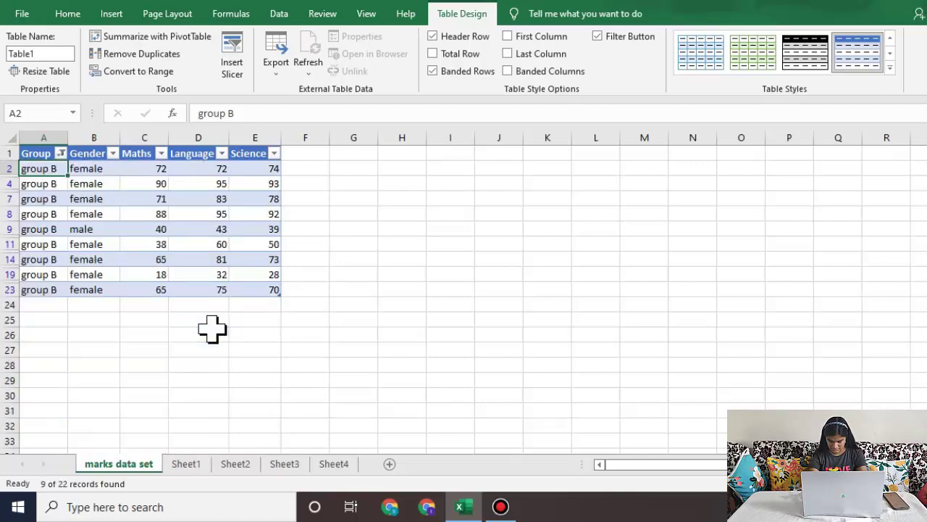
Step: Copy the whole filtered table, including its headers, and paste it into Sheet1 starting at cell A1
key(Up)
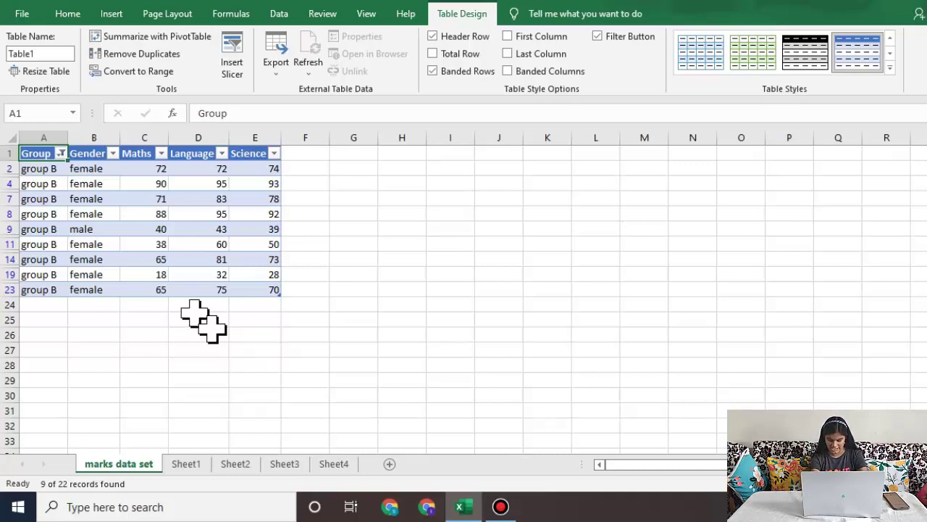
key(ctrl+a)
key(ctrl+c)
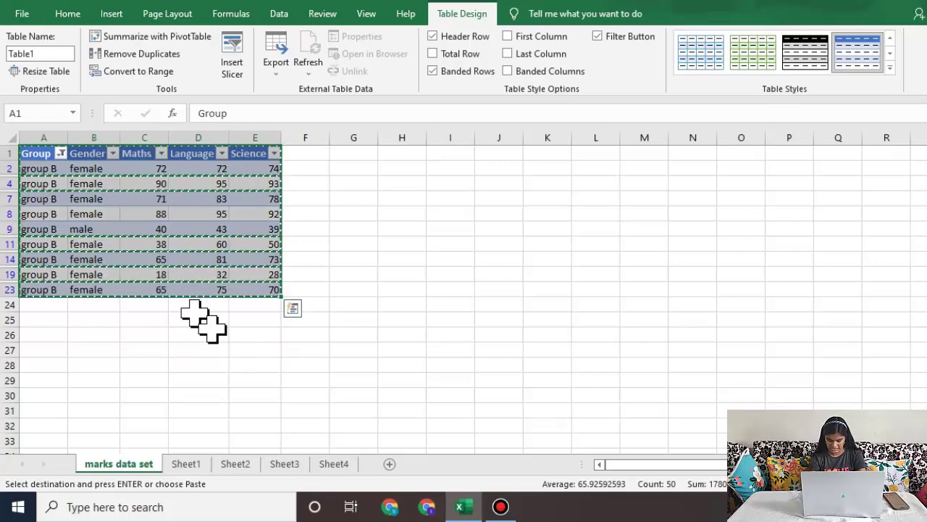
key(ctrl+Page_Down)
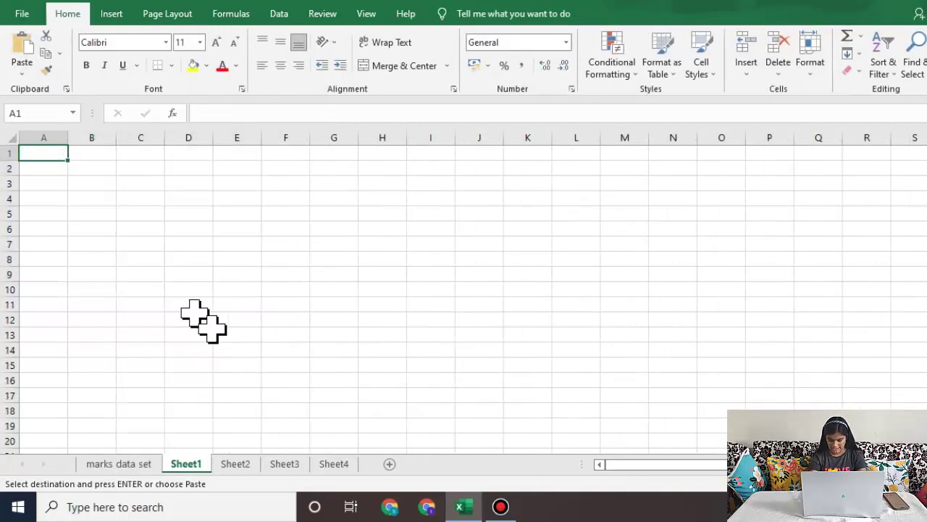
key(ctrl+v)
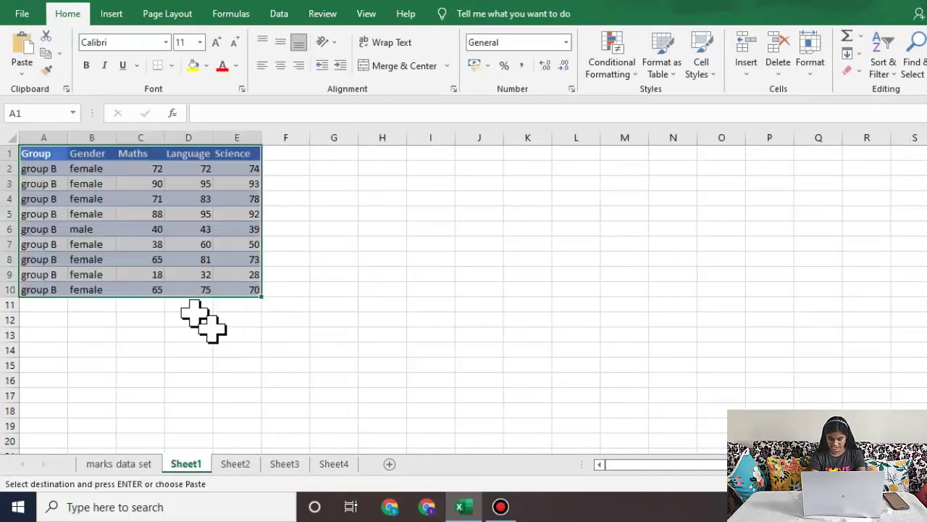
Step: Go to the empty cell C11 directly below the Maths marks in Sheet1
key(Down)
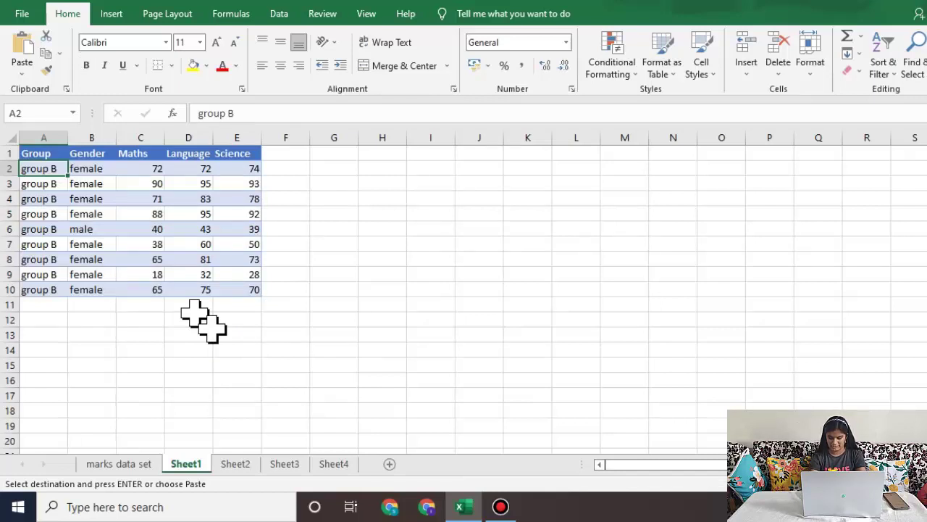
key(Right)
key(Right)
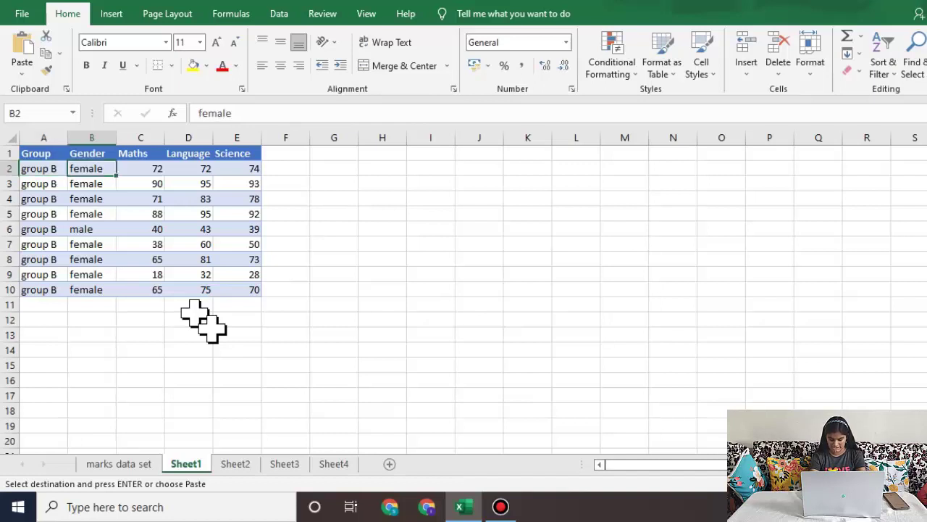
key(Up)
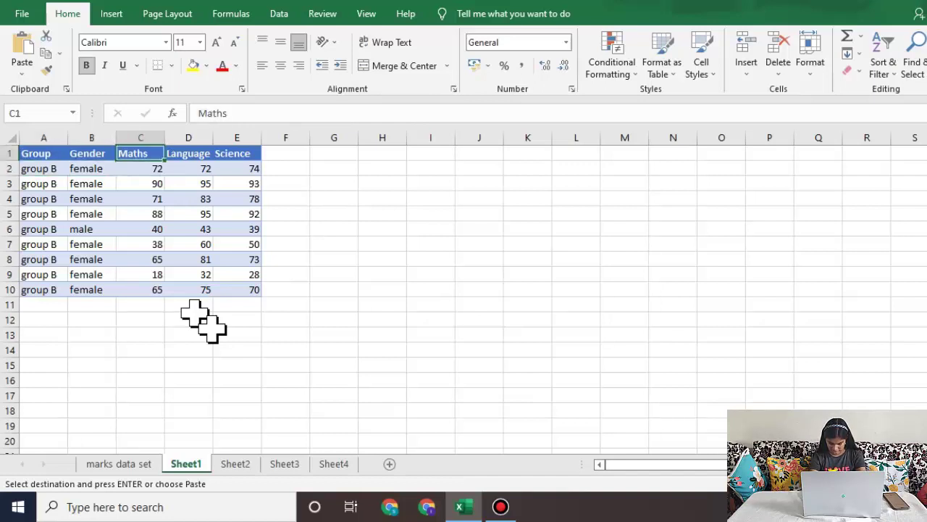
key(Down)
key(Down)
key(Down)
key(Down)
key(Down)
key(Down)
key(Down)
key(Down)
key(Down)
key(Down)
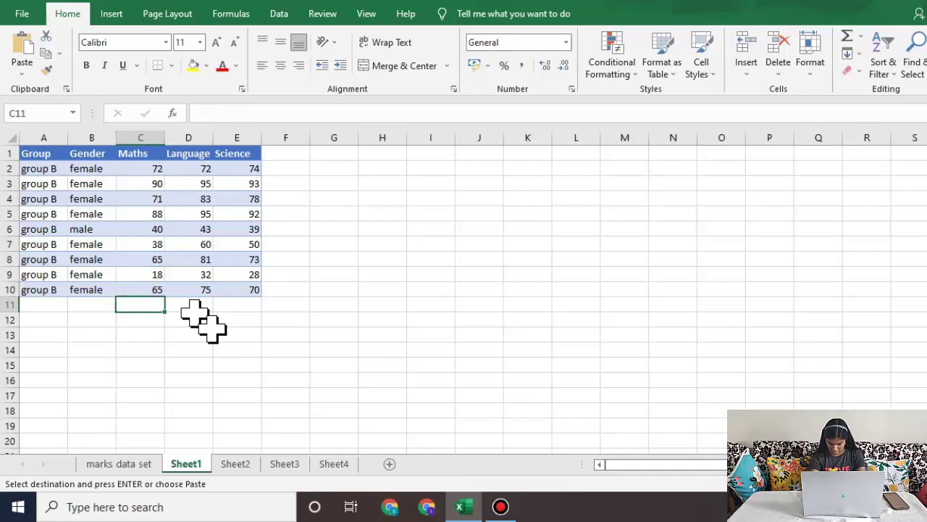
key(Up)
key(Down)
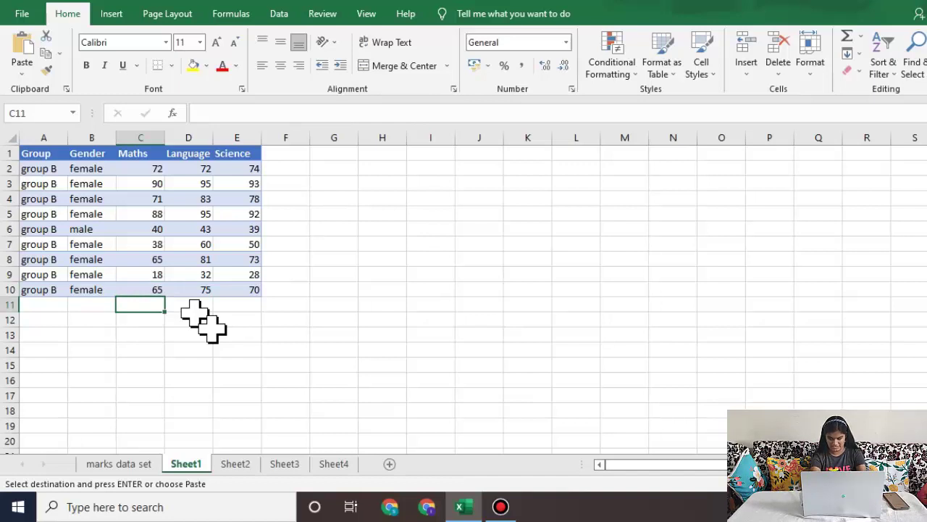
Step: Try to average the group B Maths marks in C11 with the formula =averge(c2:c10)
text(=)
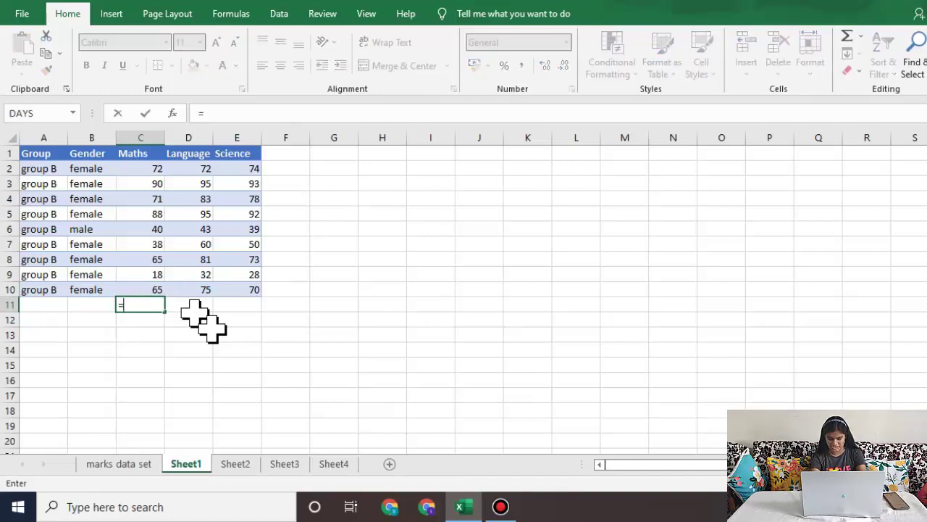
text(averg)
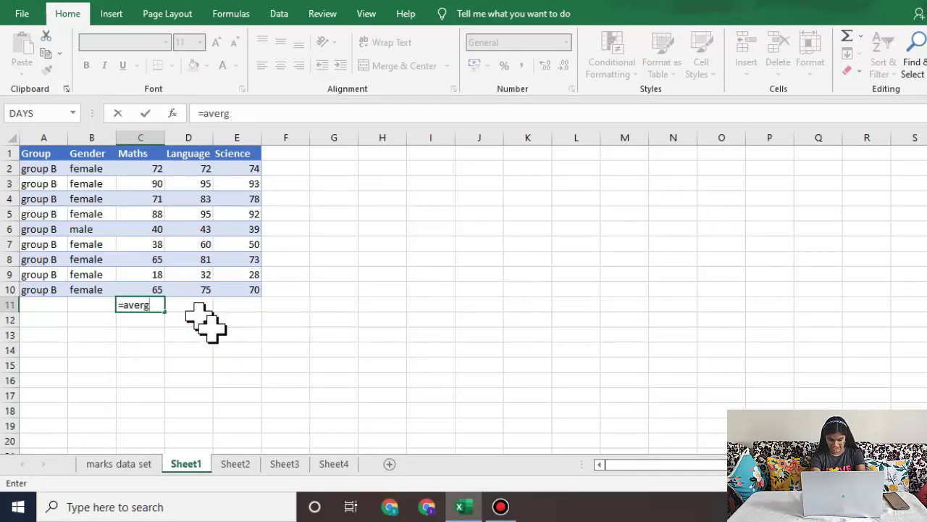
text(e()
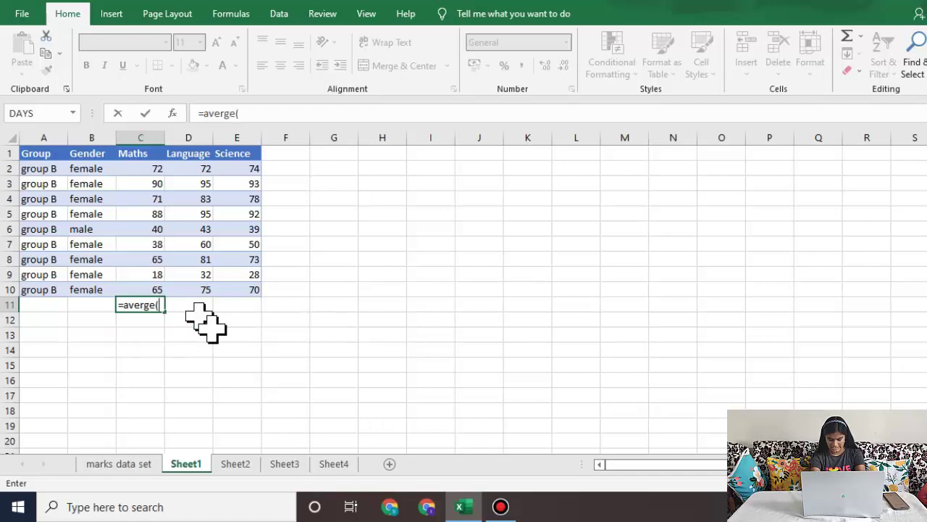
text(c2:)
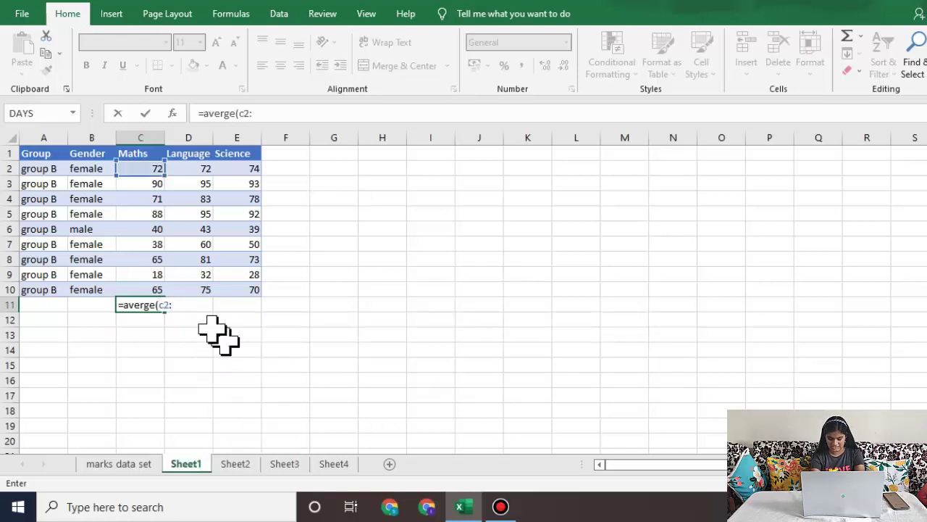
text(c)
click(210, 323)
text(10))
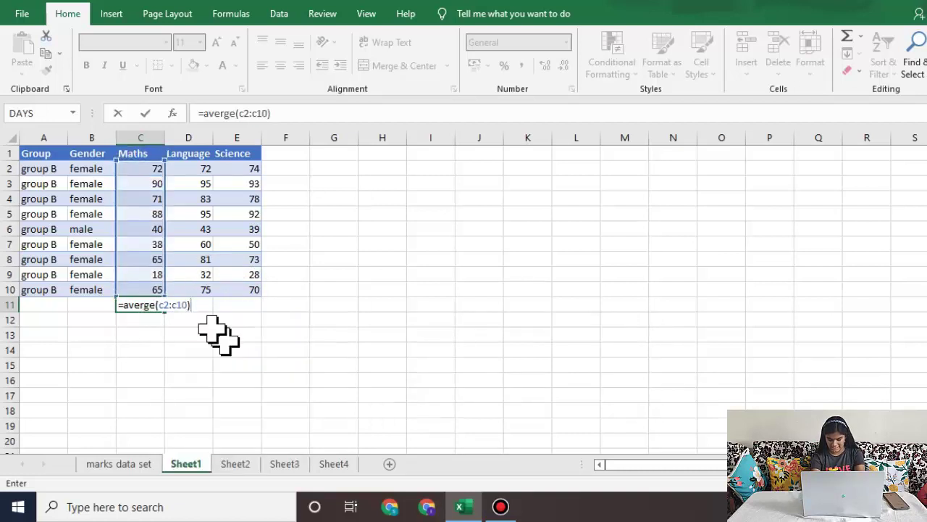
key(ctrl+Return)
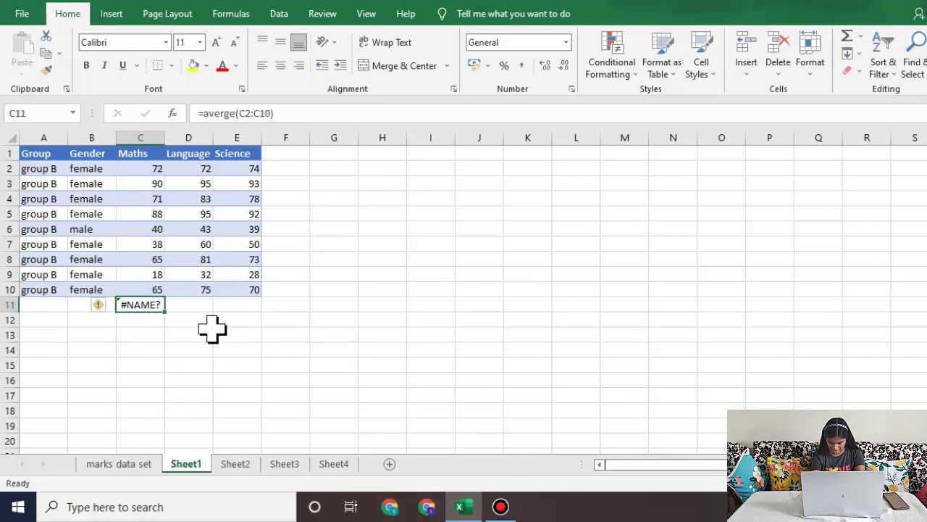
Step: Replace the faulty formula in C11 with =average(c2:c10) to average the group B Maths marks
key(Up)
key(Down)
click(213, 330)
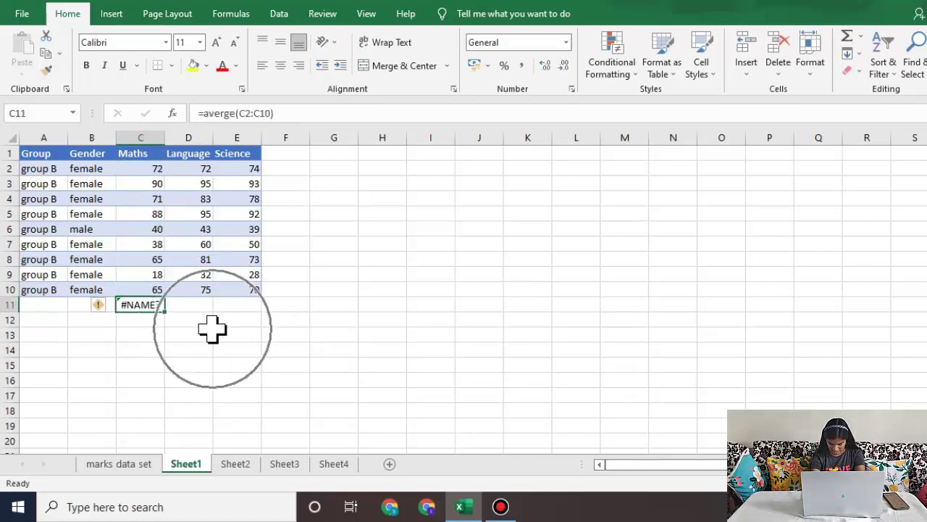
text(=ave)
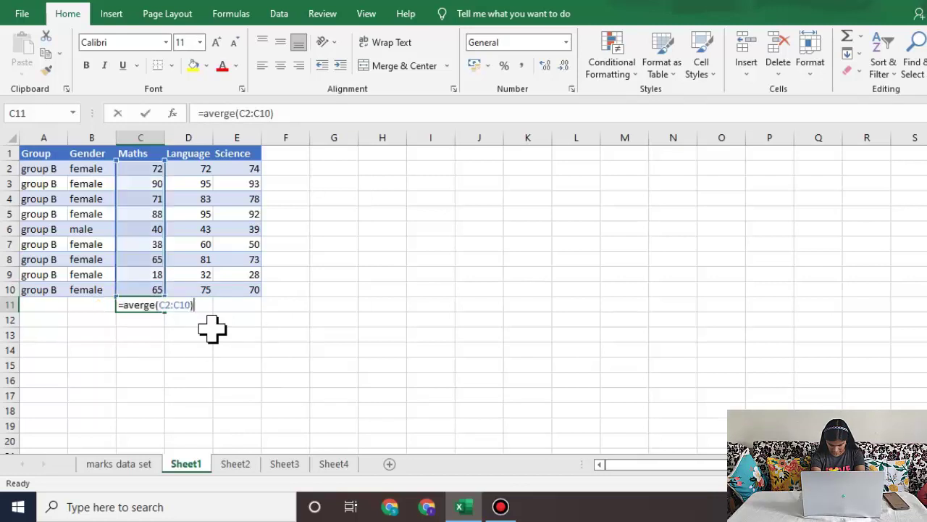
text(rage(c)
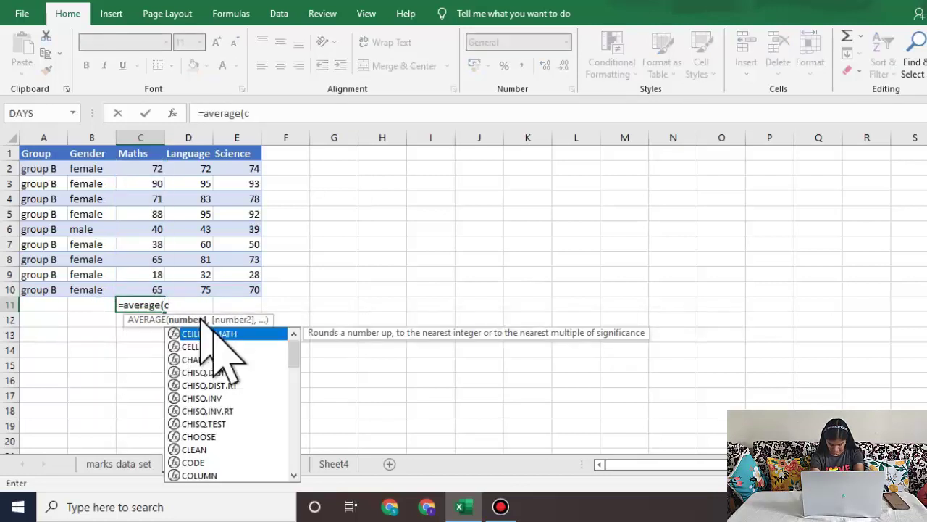
text(2:c10))
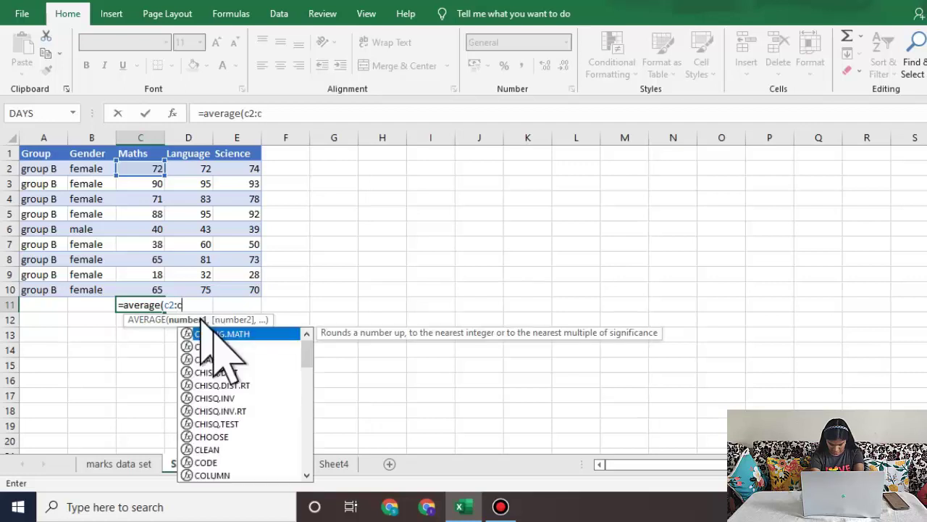
key(Return)
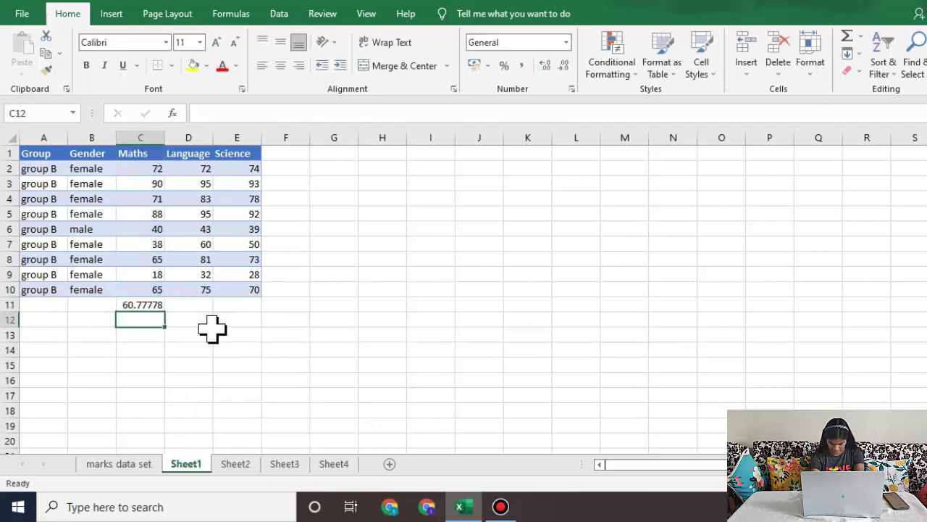
key(Up)
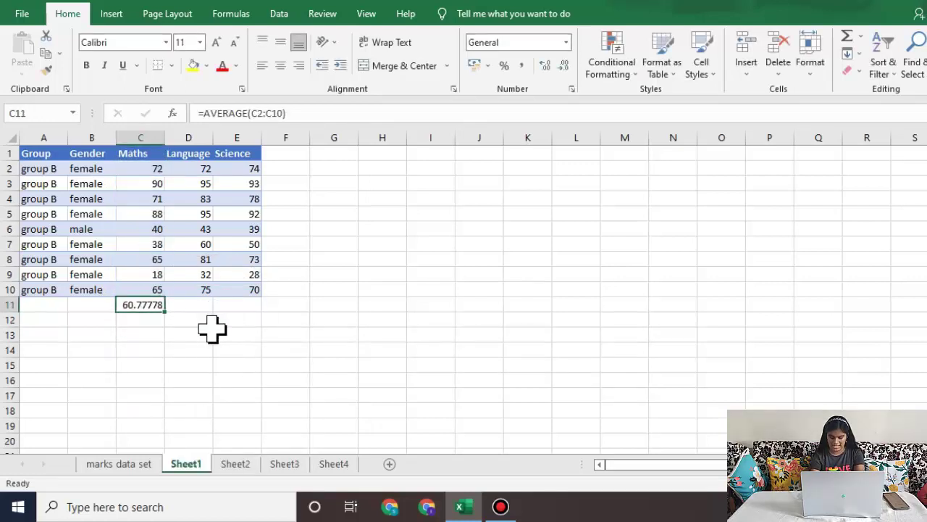
Step: Convert the copied range A1:E10 in Sheet1 into a table with headers
key(Up)
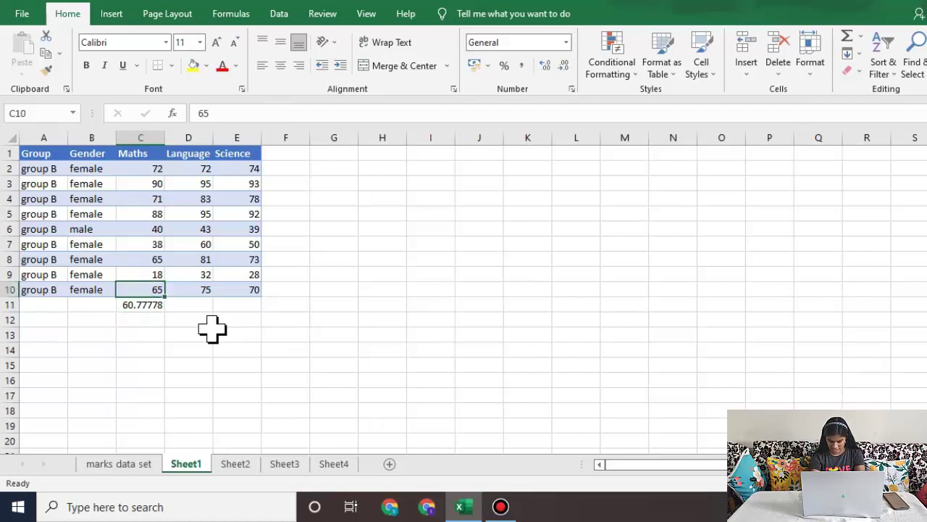
key(ctrl+Home)
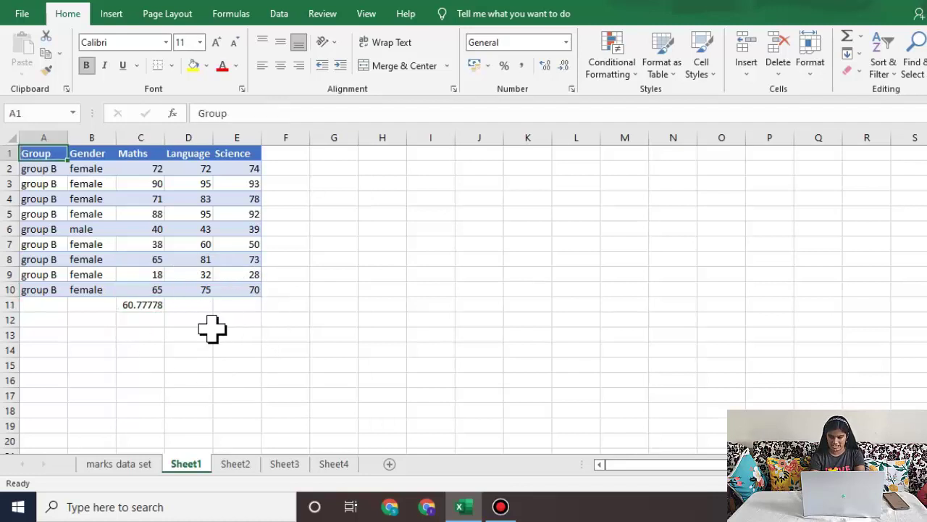
key(Right)
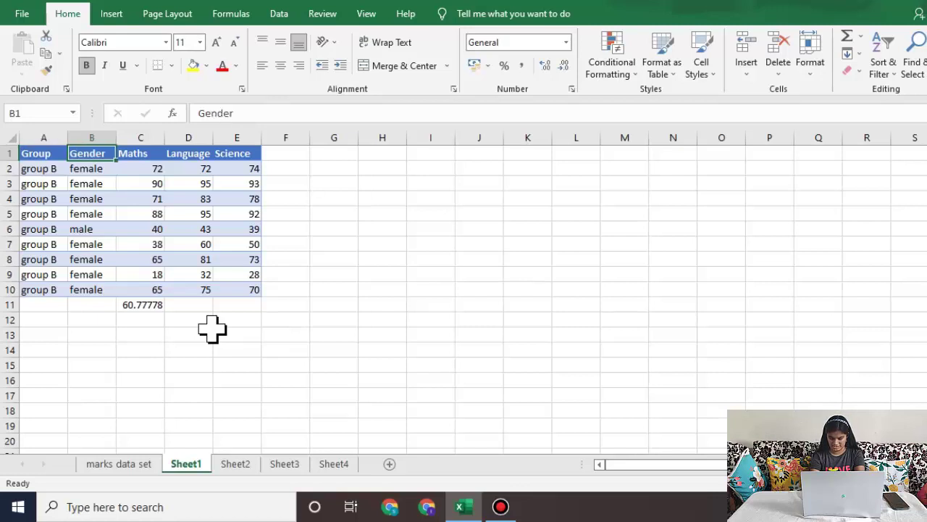
key(Down)
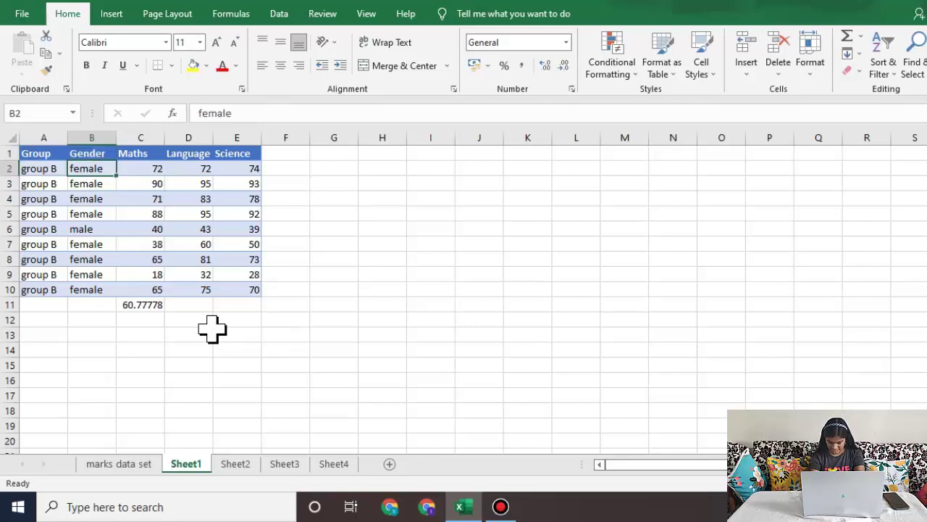
key(ctrl+t)
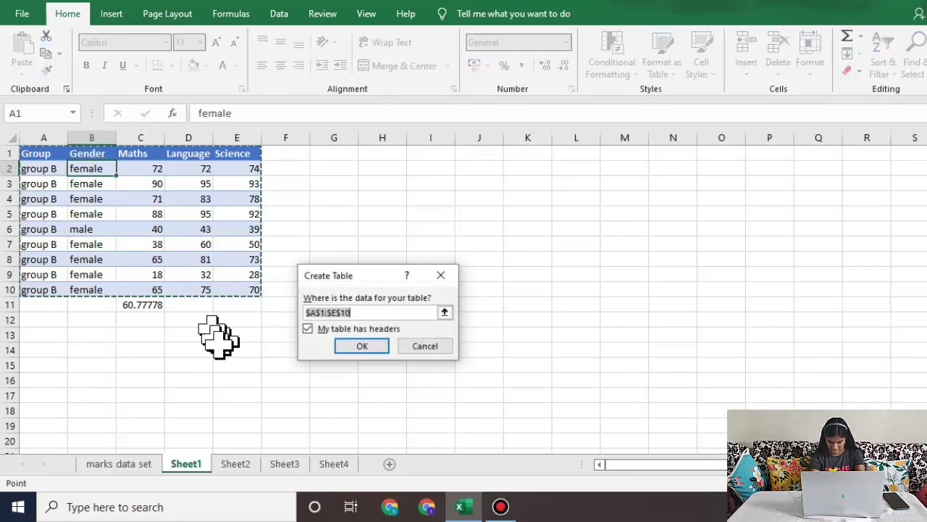
click(221, 352)
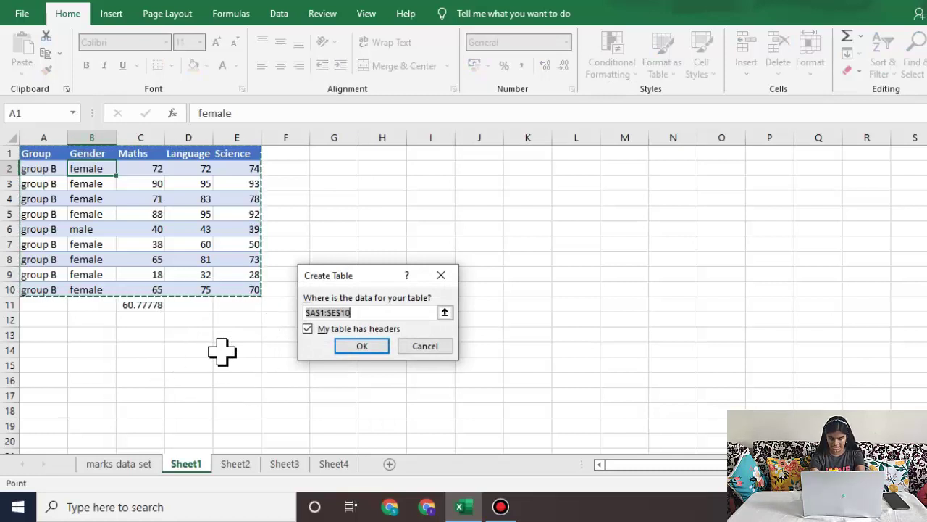
key(Tab)
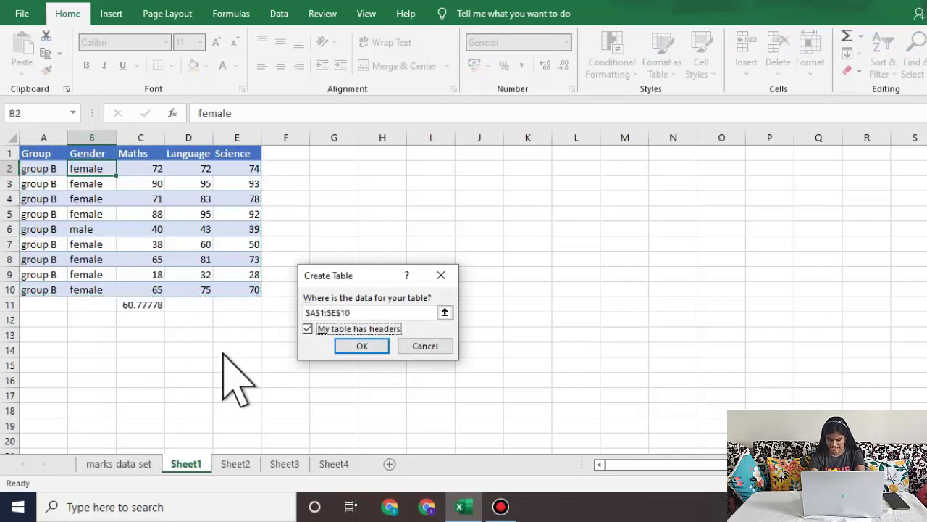
key(Return)
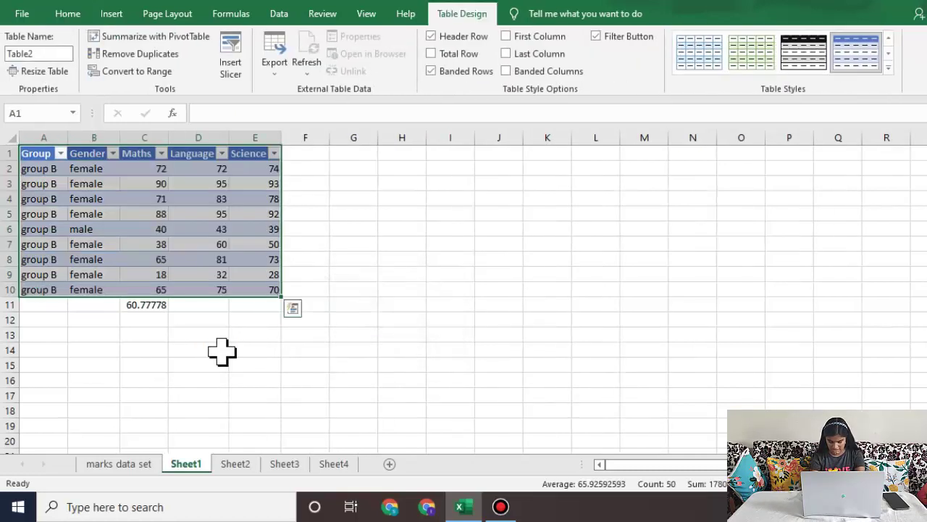
Step: Filter the Gender column of the Sheet1 table to show only female by excluding male
key(Up)
key(Right)
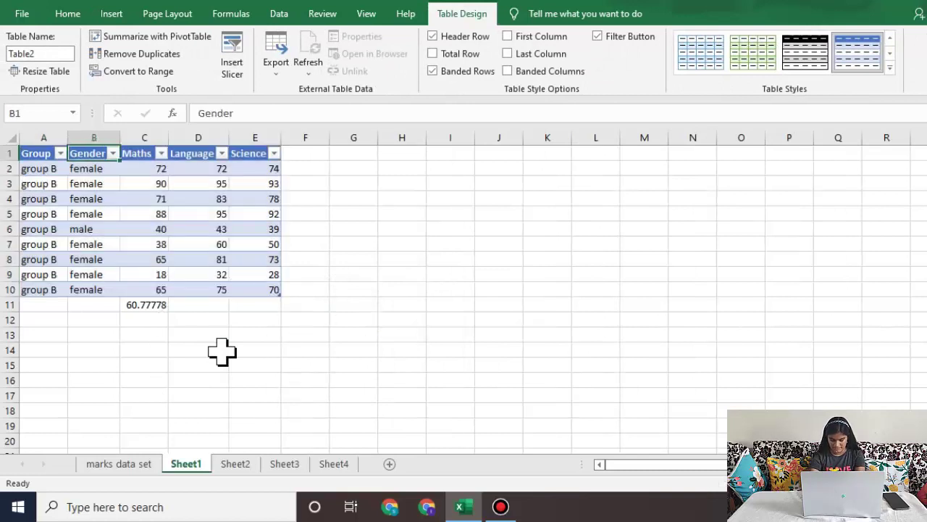
key(Down)
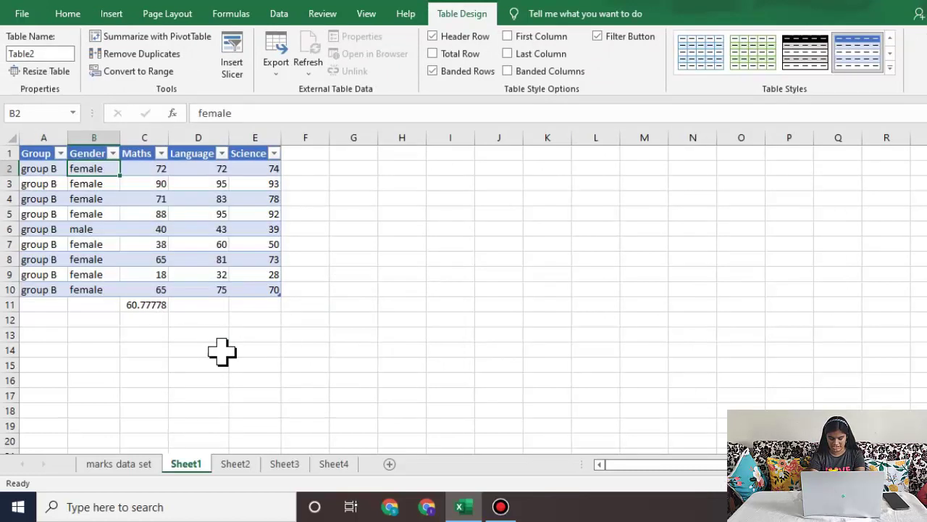
key(alt+Down)
key(Down)
key(Down)
key(Down)
key(Down)
key(Down)
key(Down)
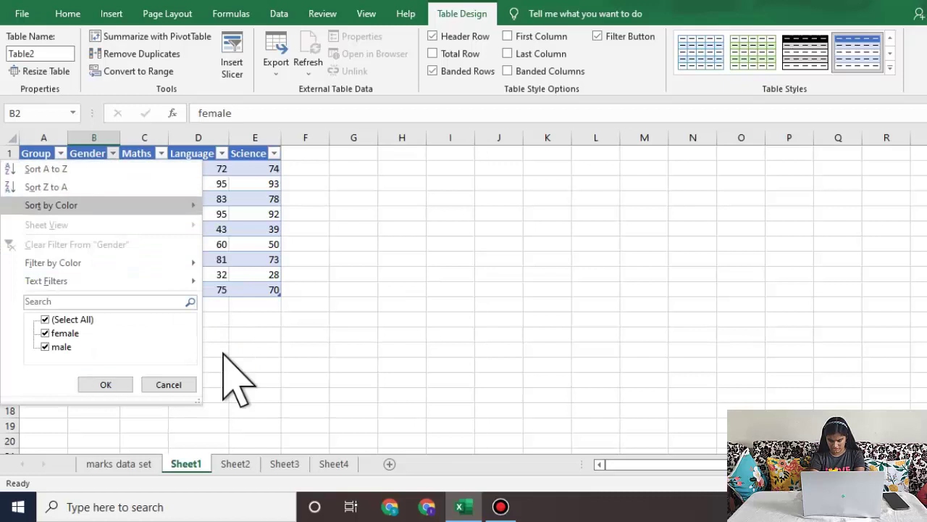
key(Down)
key(Down)
key(Down)
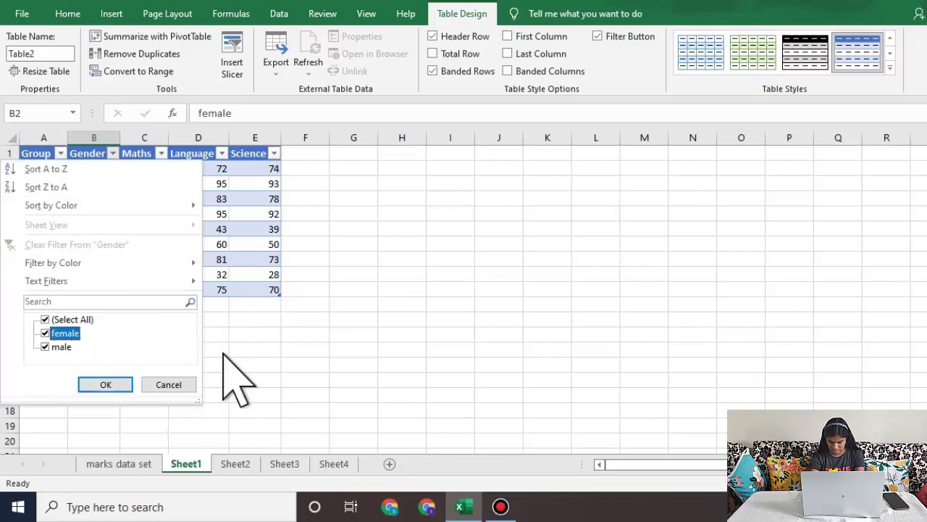
key(Down)
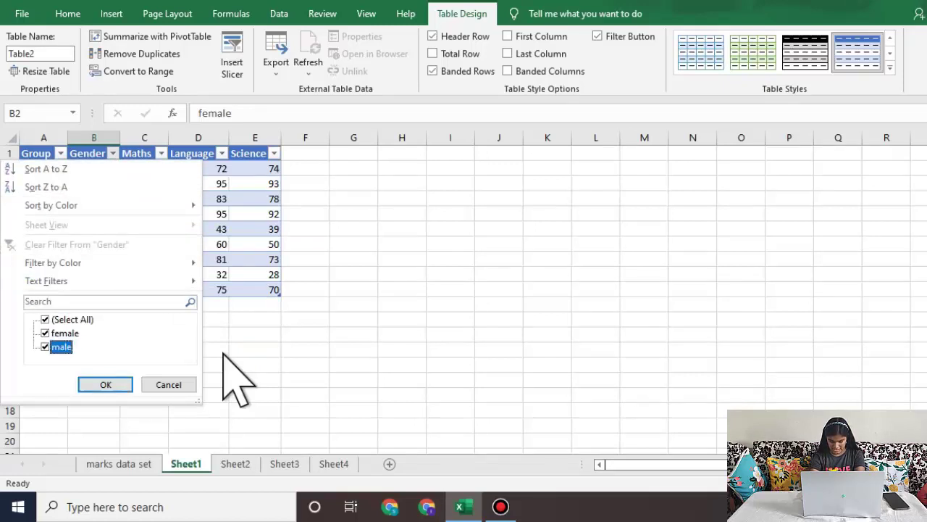
key(space)
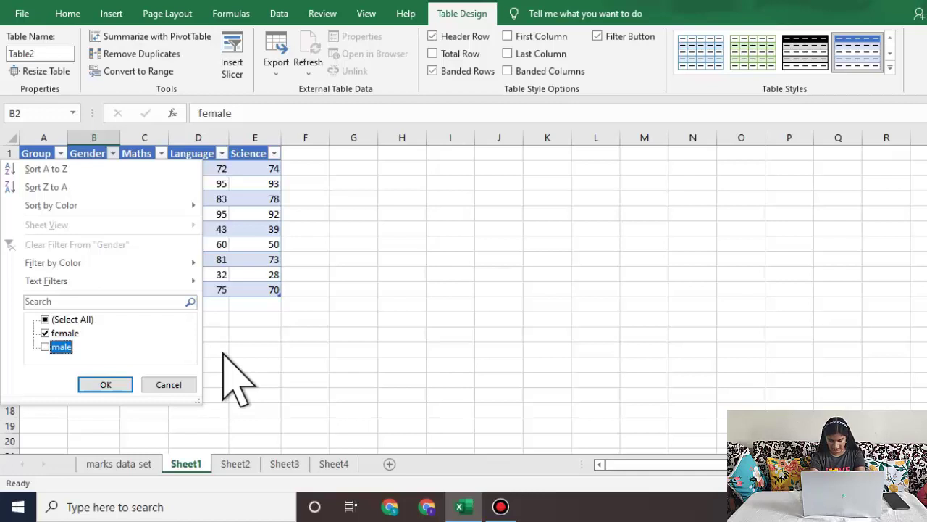
key(Tab)
key(Tab)
key(shift+Tab)
key(Return)
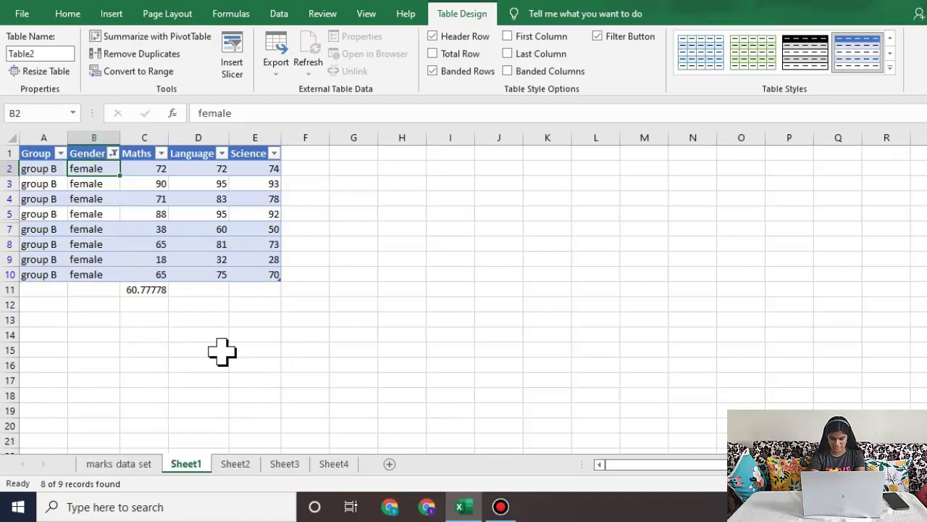
Step: Copy the filtered female rows with the headers and the average row, and paste them into Sheet2 starting at cell A1
key(Right)
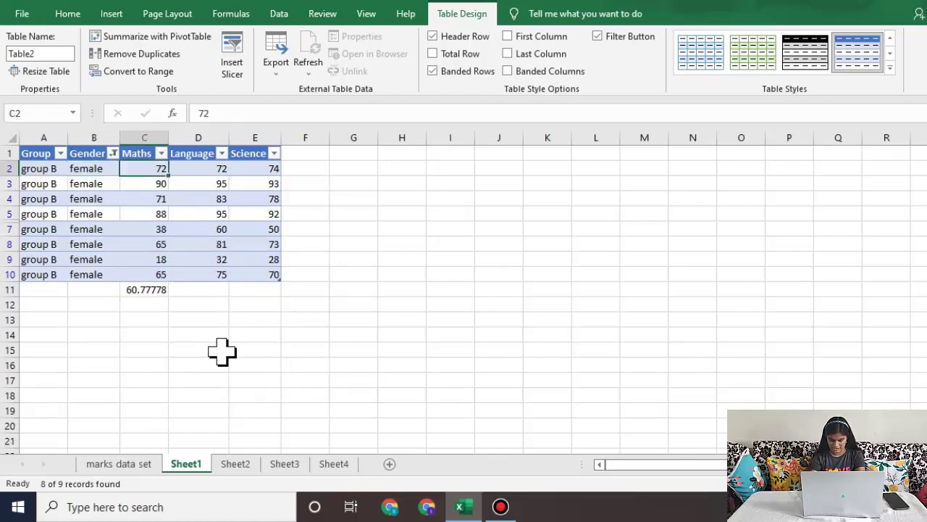
key(ctrl)
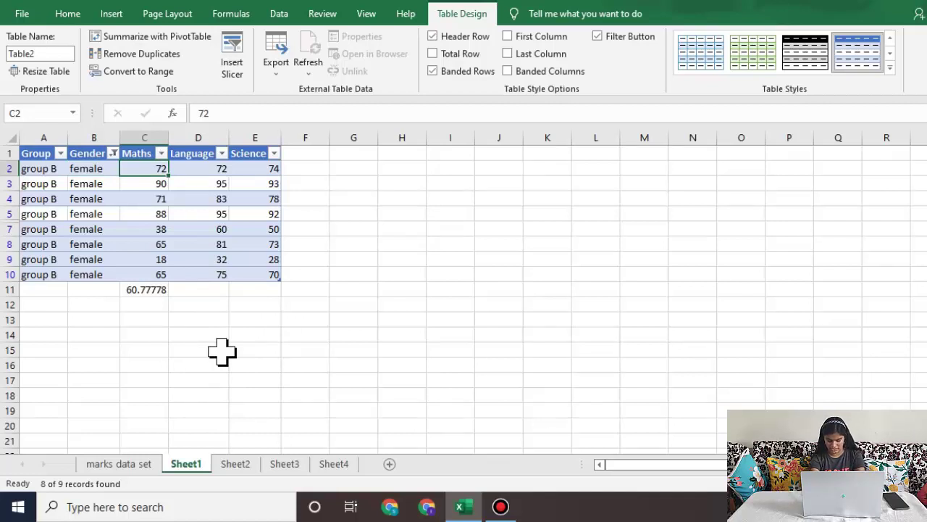
key(ctrl+a)
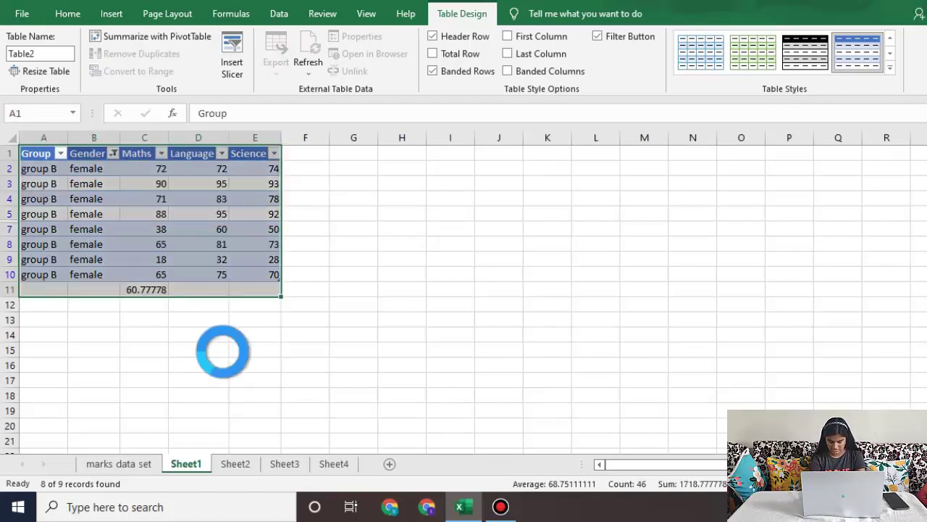
key(ctrl+c)
key(ctrl+Page_Down)
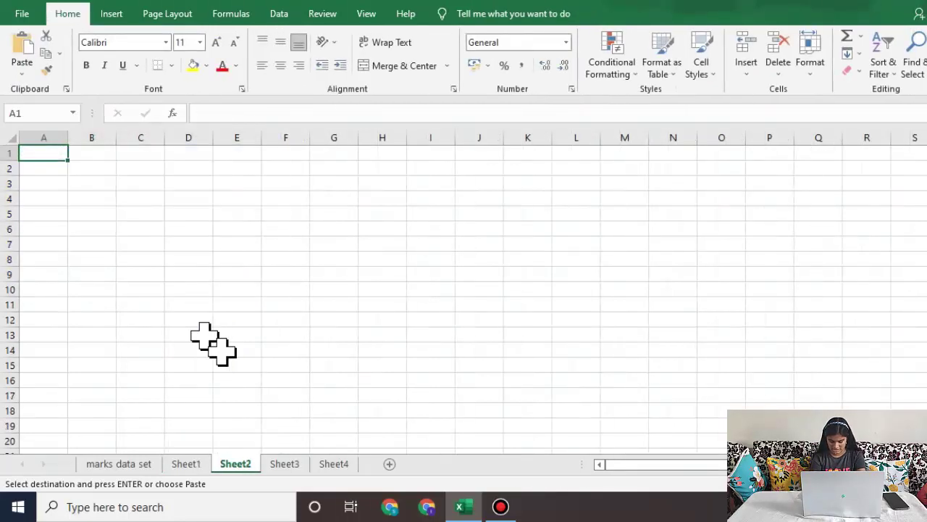
key(ctrl+v)
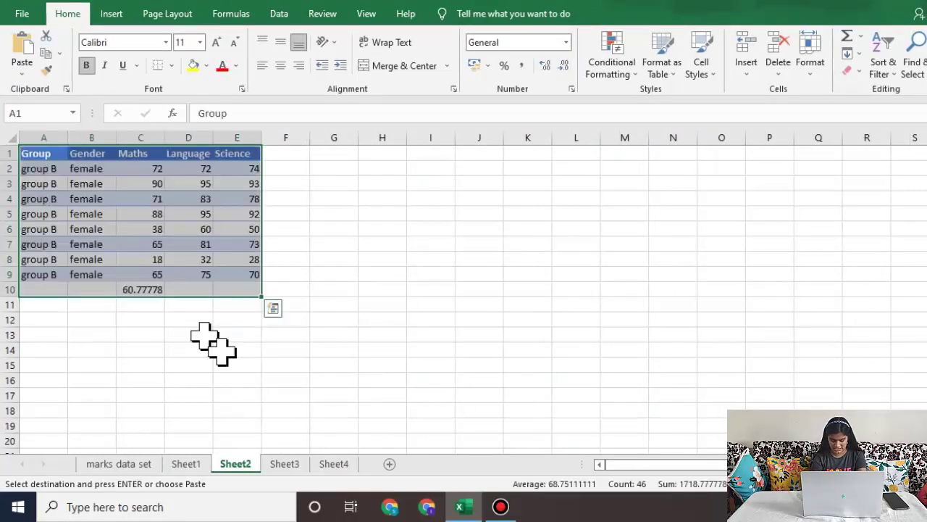
key(ctrl+q)
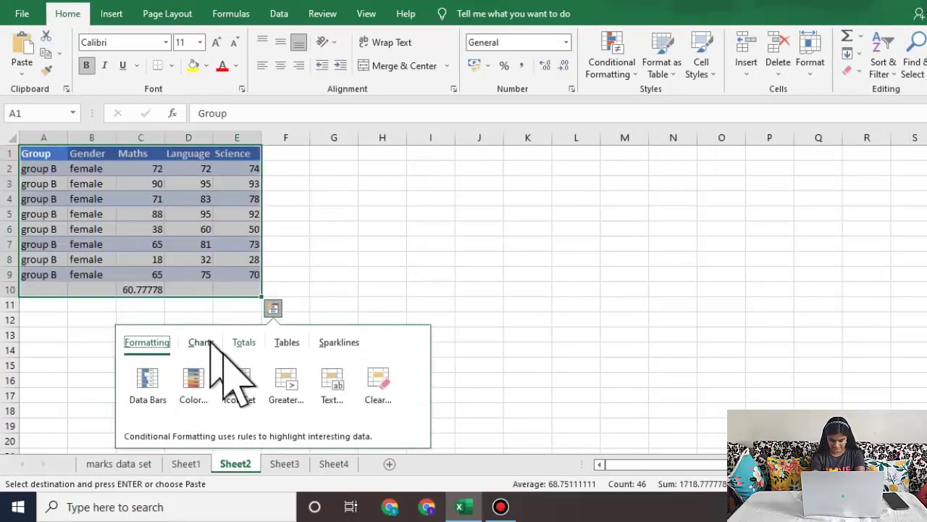
key(Escape)
Step: Clear the pasted average from cell C10 directly below the Maths marks in Sheet2
key(Right)
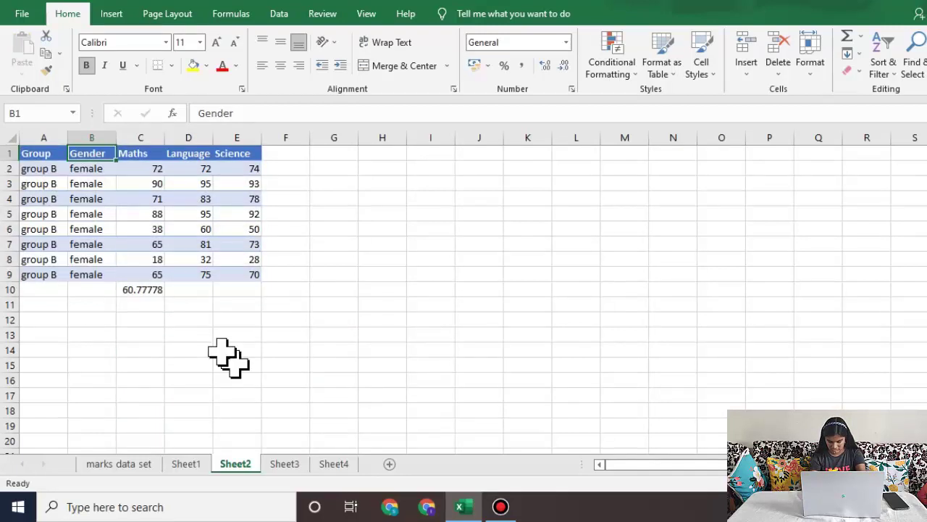
key(Left)
key(Right)
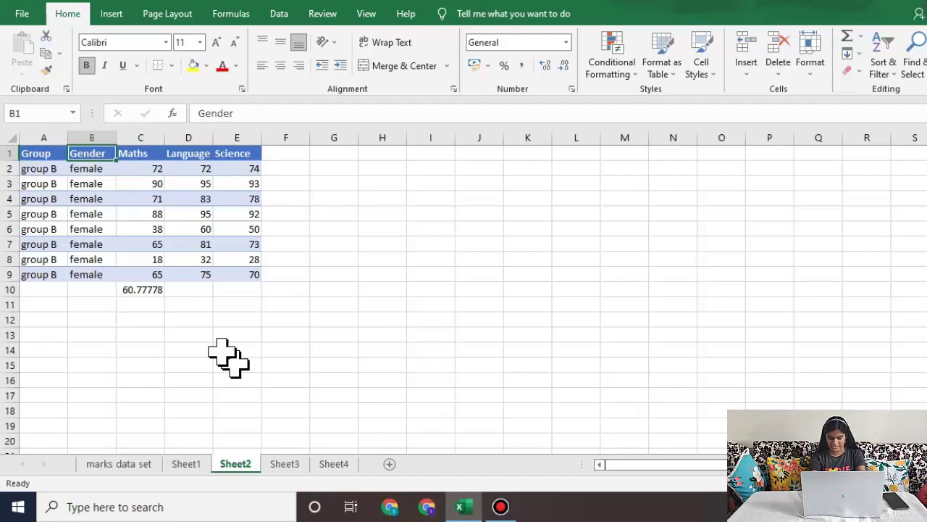
key(Right)
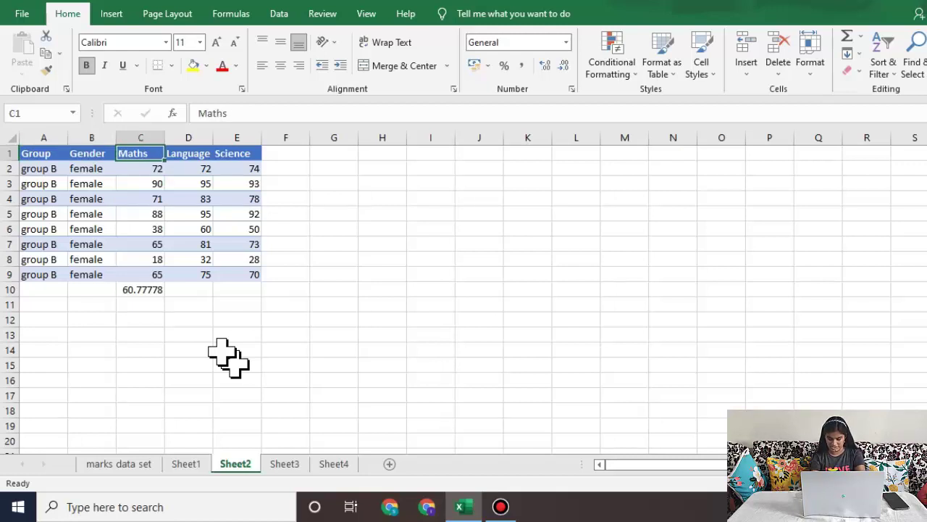
key(Down)
key(Down)
key(Down)
key(Down)
key(Down)
key(Down)
key(Down)
key(Down)
key(Down)
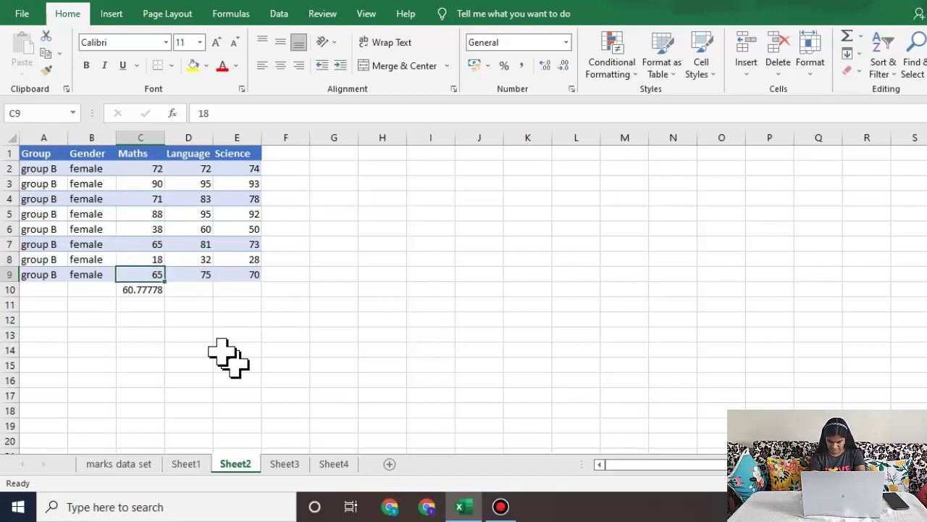
key(Down)
key(Up)
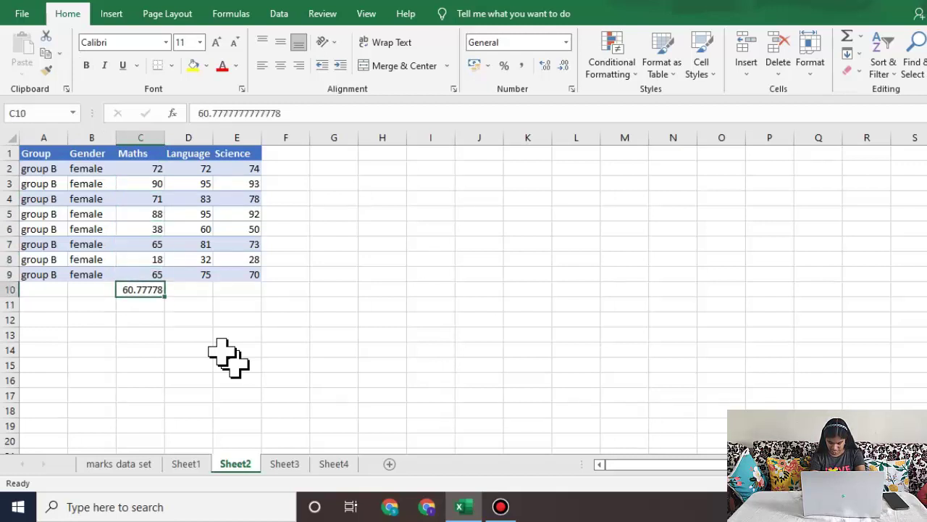
key(BackSpace)
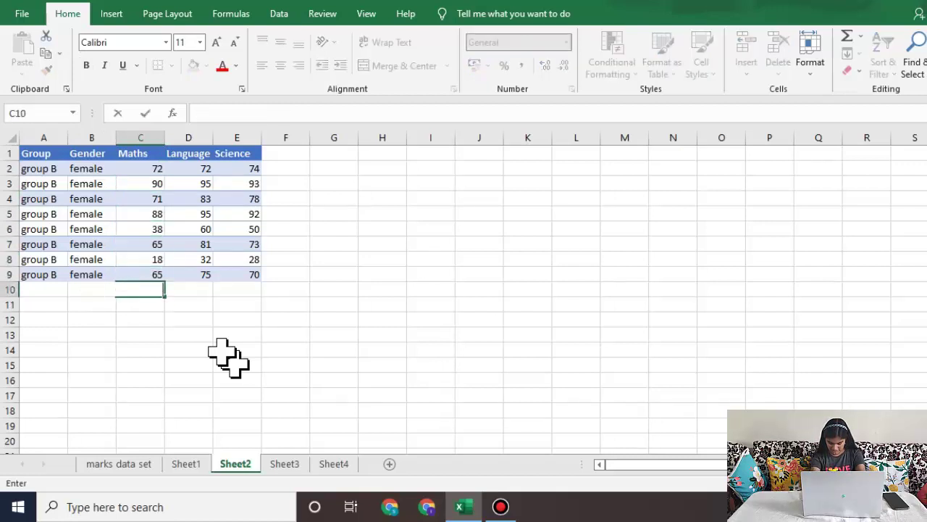
key(Return)
key(Up)
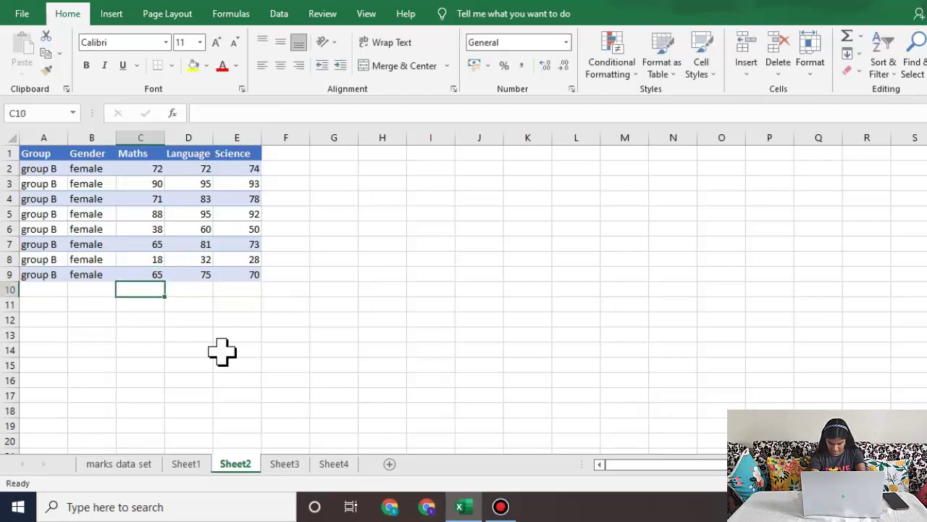
Step: Average the female group B Maths marks in C10 of Sheet2 with the formula =average(c2:c9)
text(=)
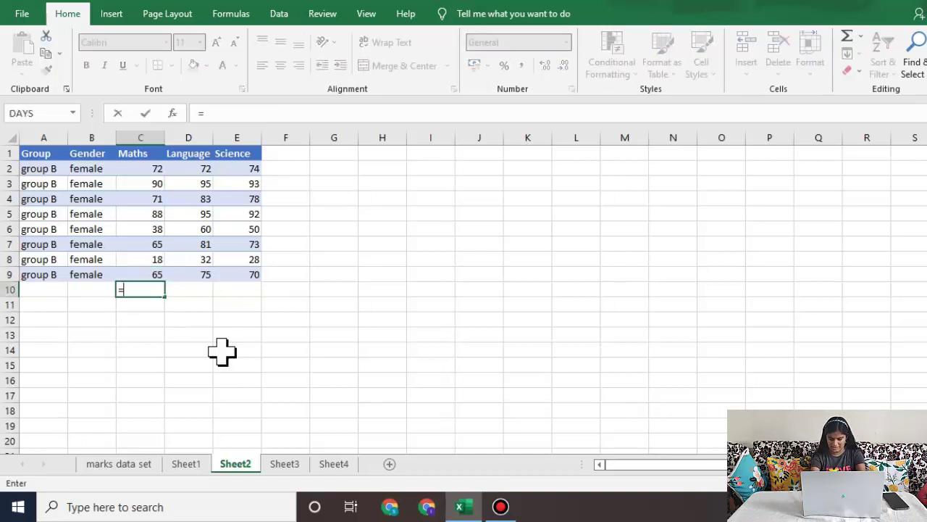
text(av)
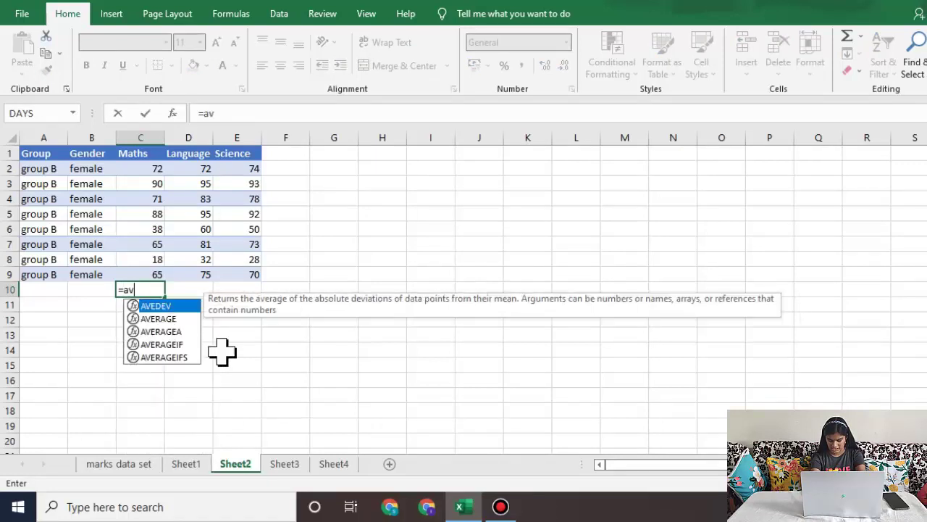
text(erage)
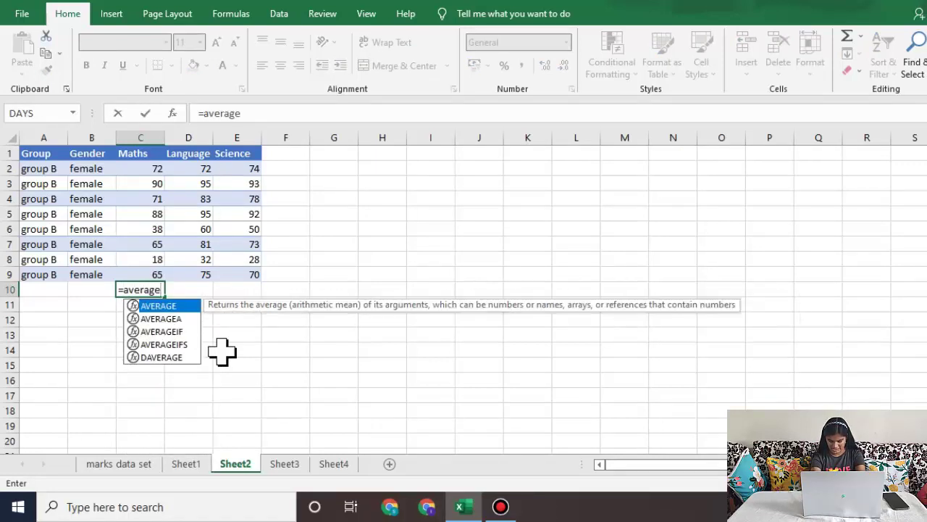
text((c2:c9)
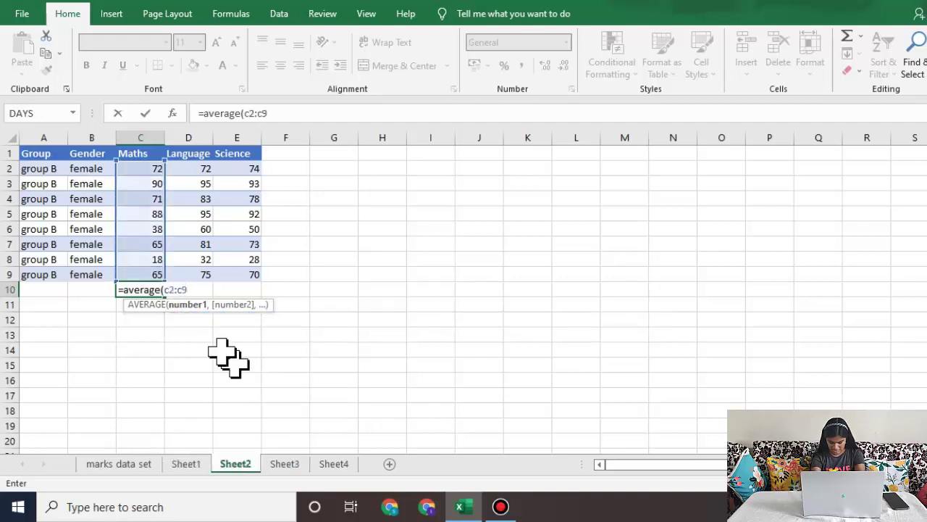
text())
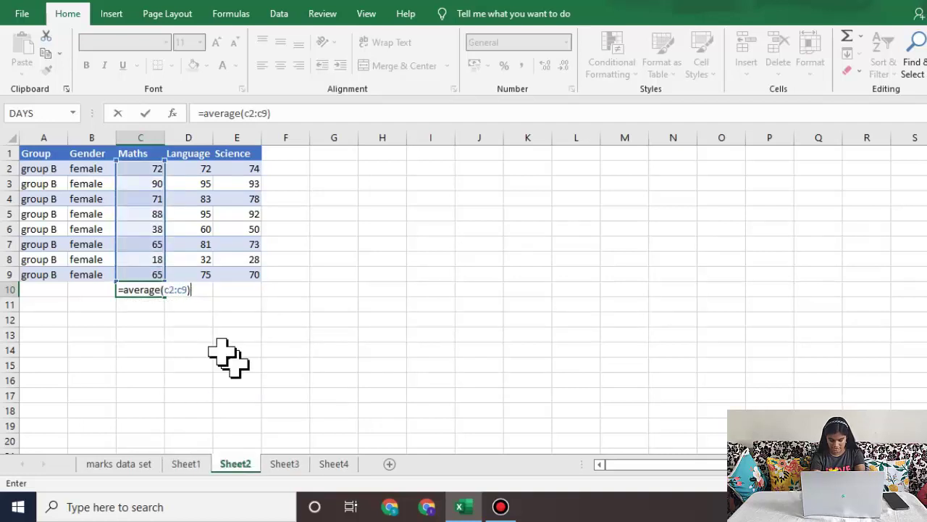
key(Return)
key(Up)
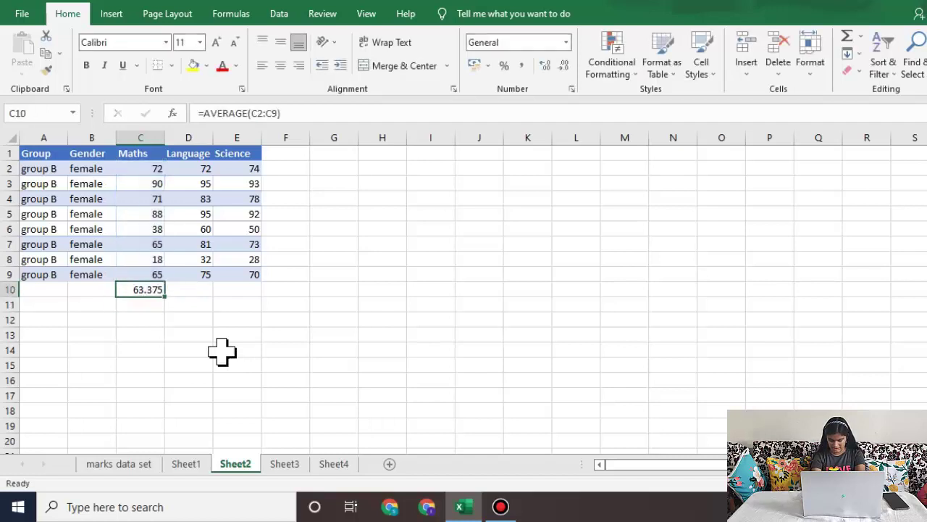